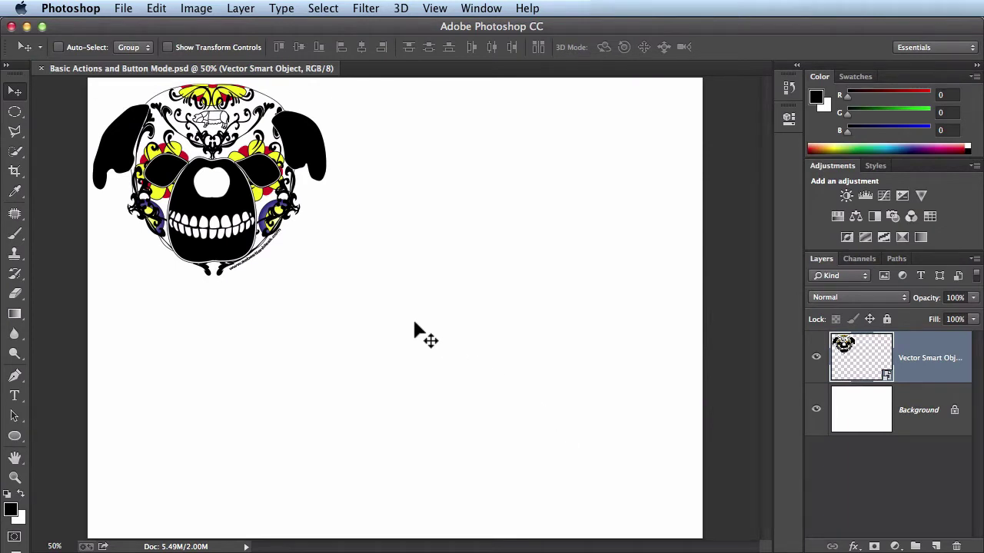
Move the dog skull artwork toward the middle of the canvas and bring up the Actions panel
{"action": "left_click_drag", "start_coordinate": [230, 171], "coordinate": [384, 265]}
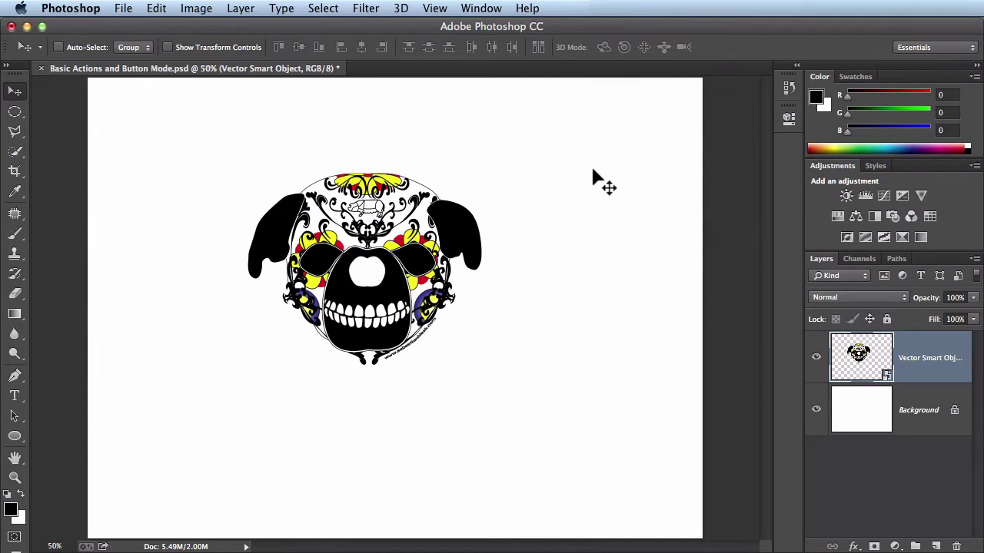
{"action": "left_click", "coordinate": [479, 10]}
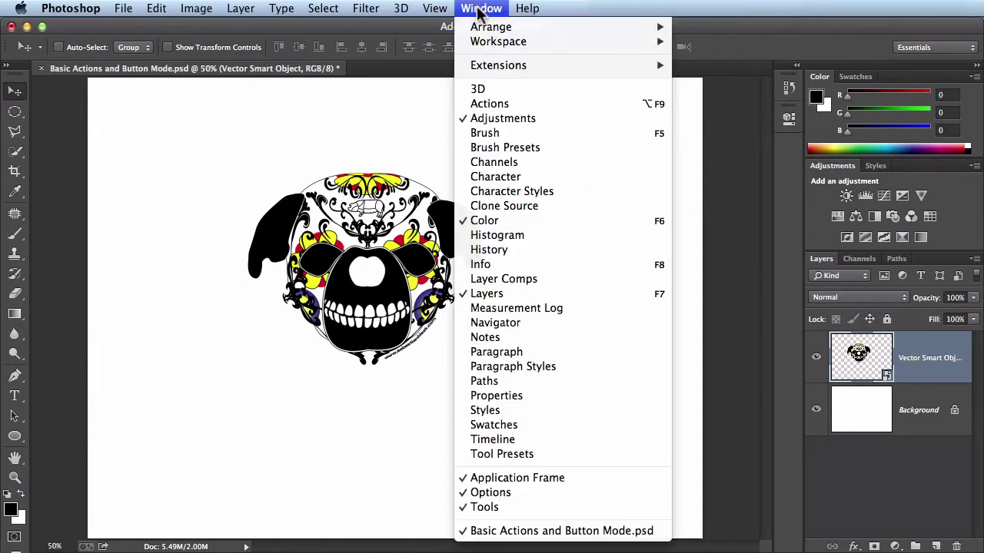
{"action": "left_click", "coordinate": [564, 103]}
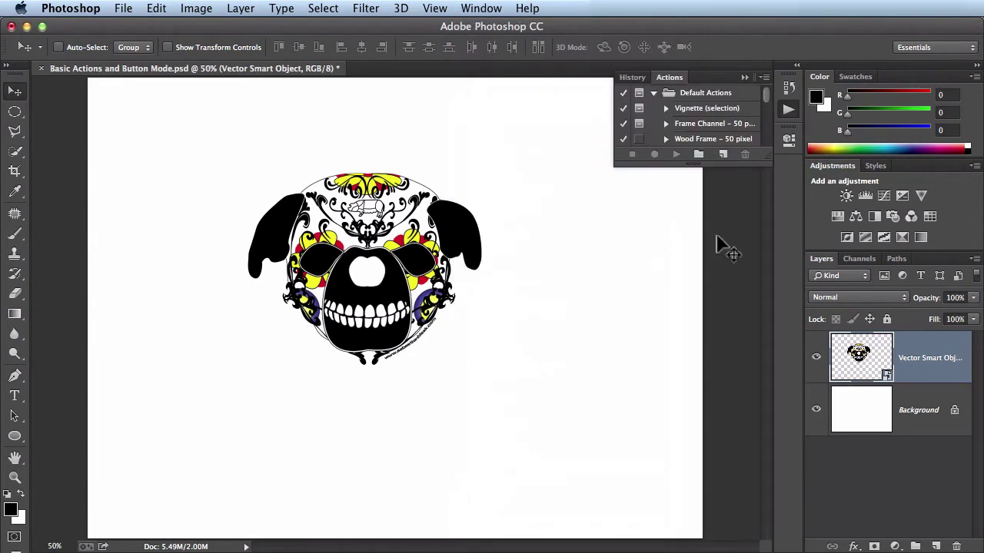
{"action": "left_click", "coordinate": [791, 144]}
{"action": "left_click", "coordinate": [790, 86]}
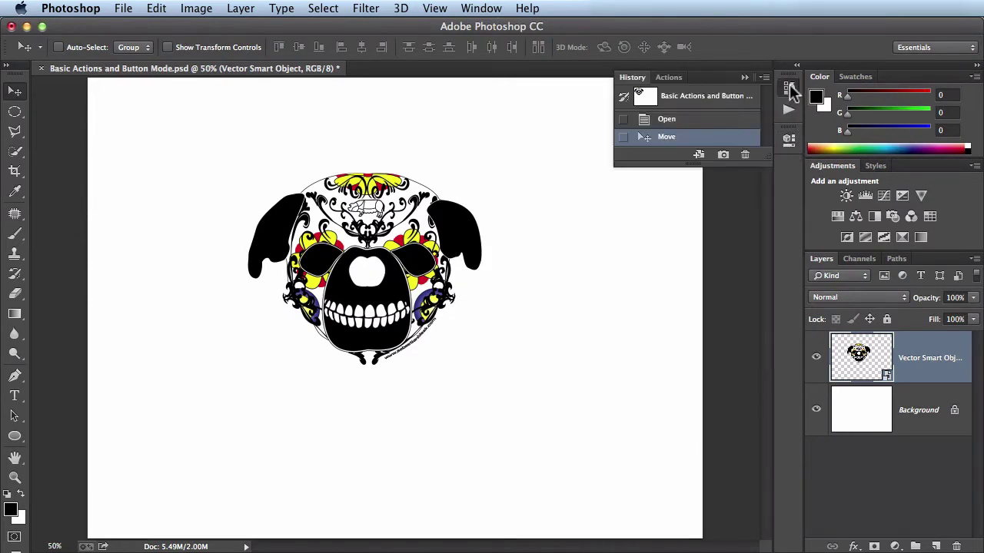
{"action": "left_click", "coordinate": [789, 110]}
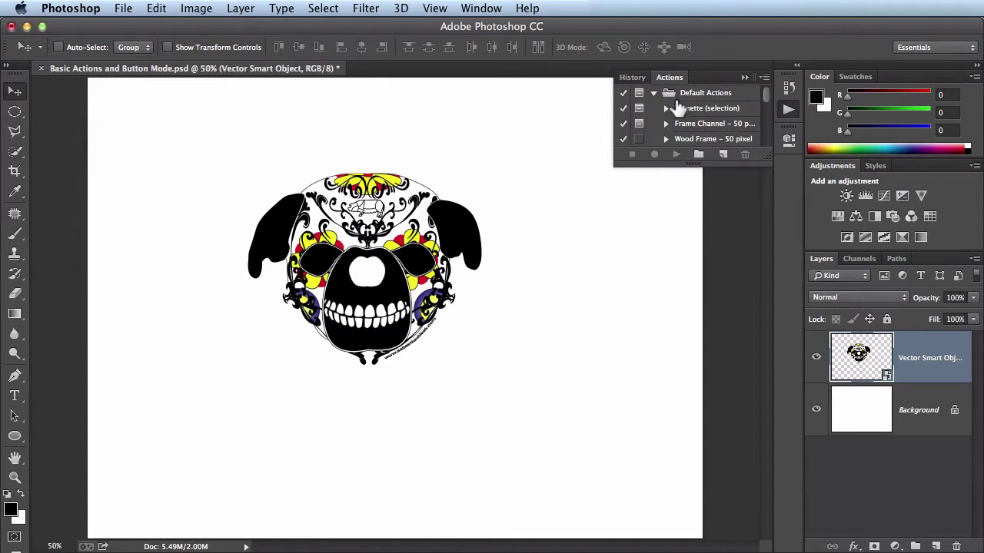
Dock the Actions panel in the group with Adjustments and Styles and make it taller
{"action": "left_click_drag", "start_coordinate": [662, 83], "coordinate": [522, 286]}
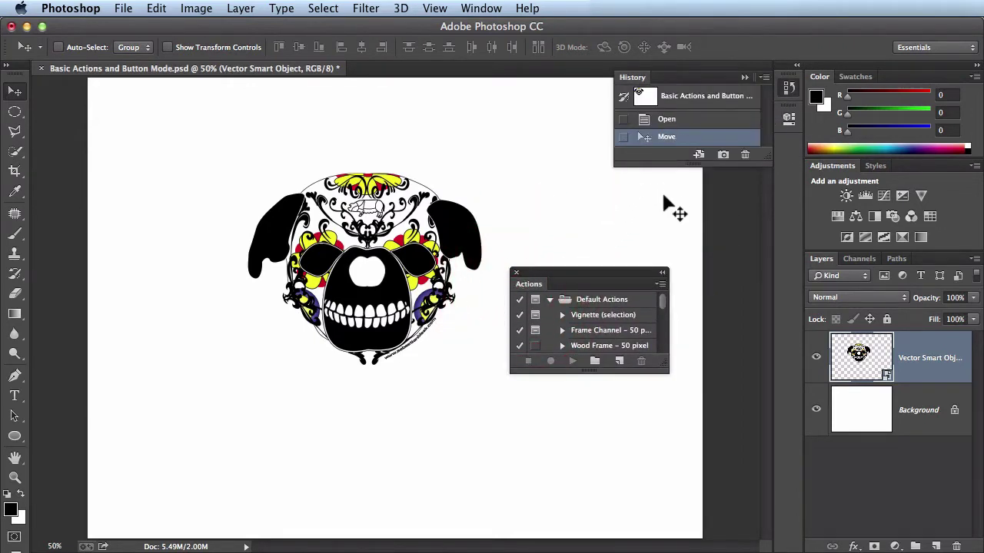
{"action": "left_click_drag", "start_coordinate": [531, 289], "coordinate": [827, 165]}
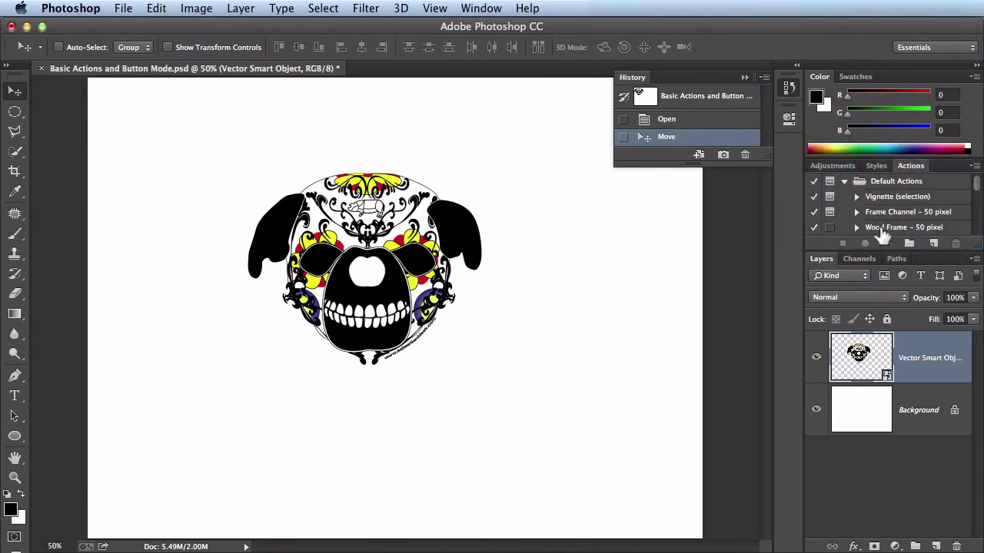
{"action": "left_click_drag", "start_coordinate": [877, 245], "coordinate": [871, 338]}
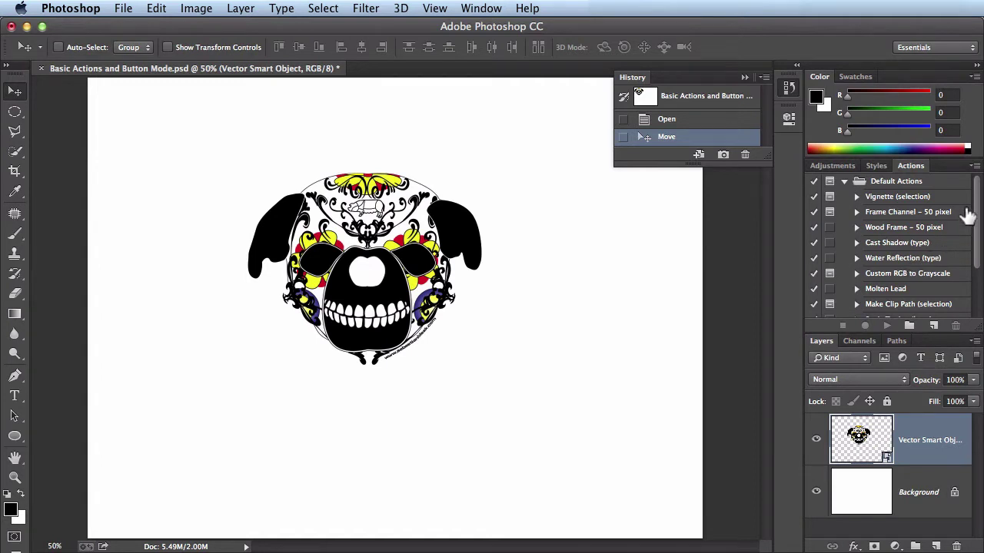
Clear all actions and reset the Actions panel to the default actions
{"action": "left_click", "coordinate": [974, 165]}
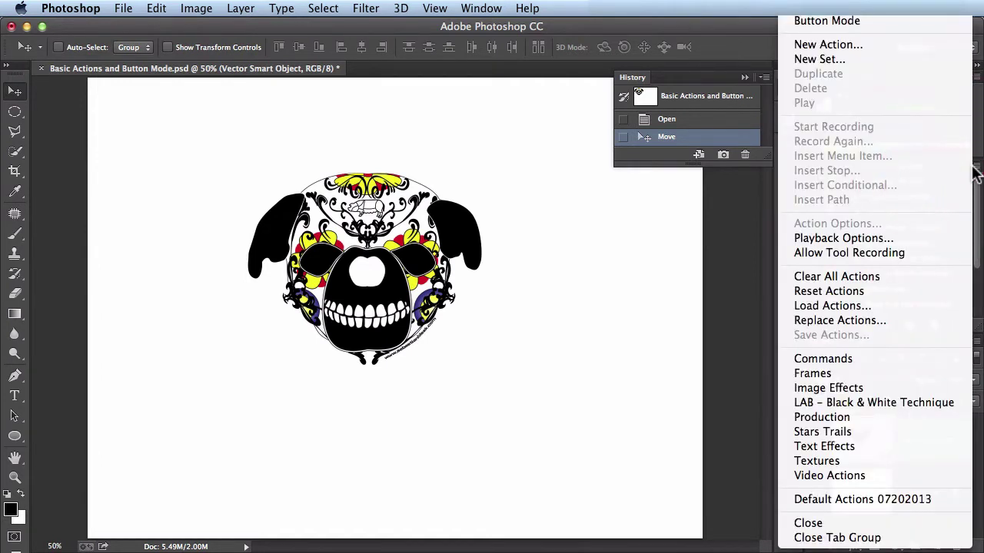
{"action": "left_click", "coordinate": [912, 277]}
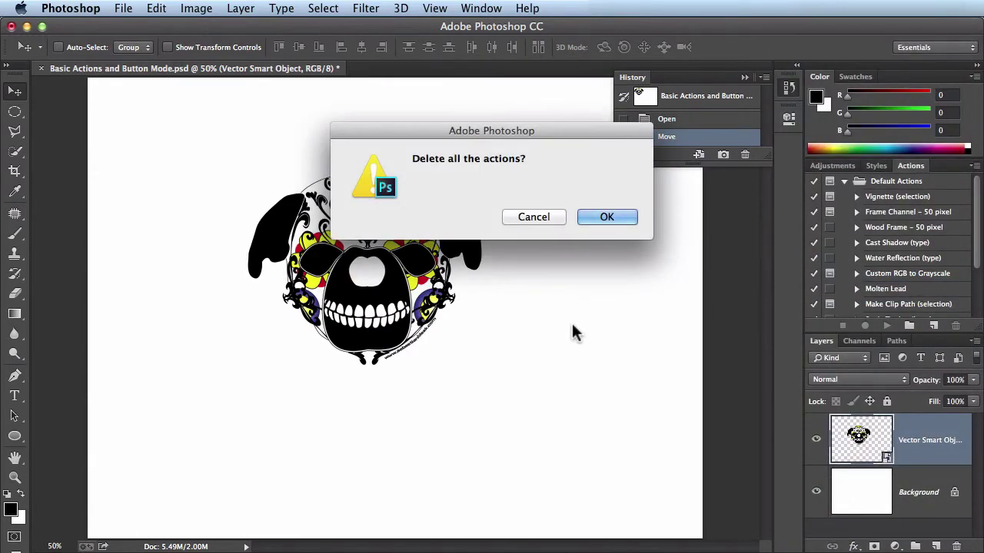
{"action": "left_click", "coordinate": [590, 218]}
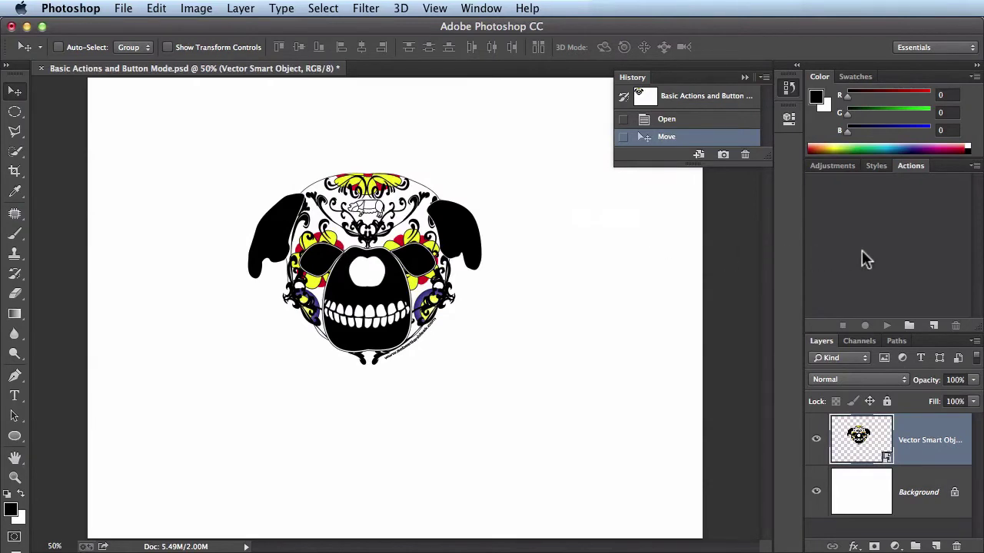
{"action": "left_click", "coordinate": [975, 166]}
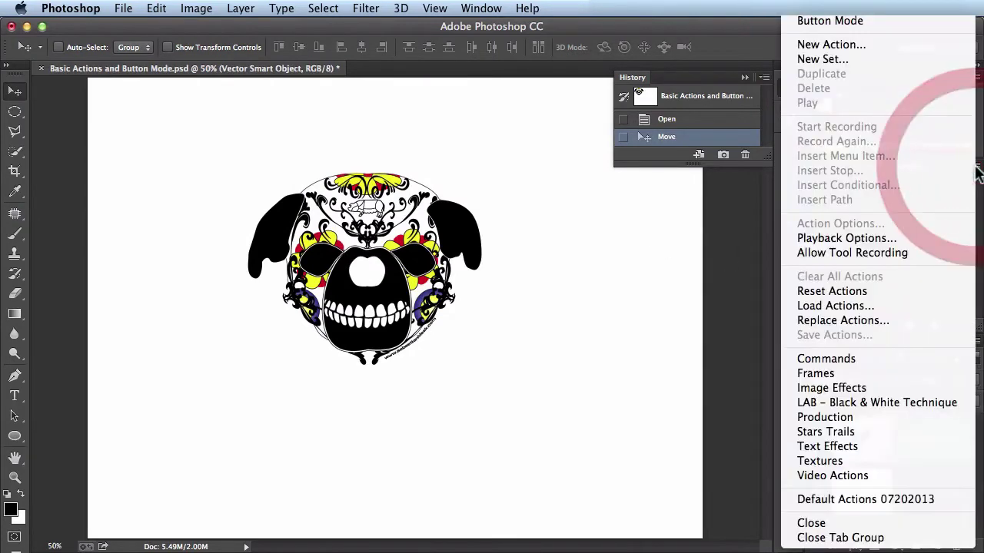
{"action": "left_click", "coordinate": [930, 292]}
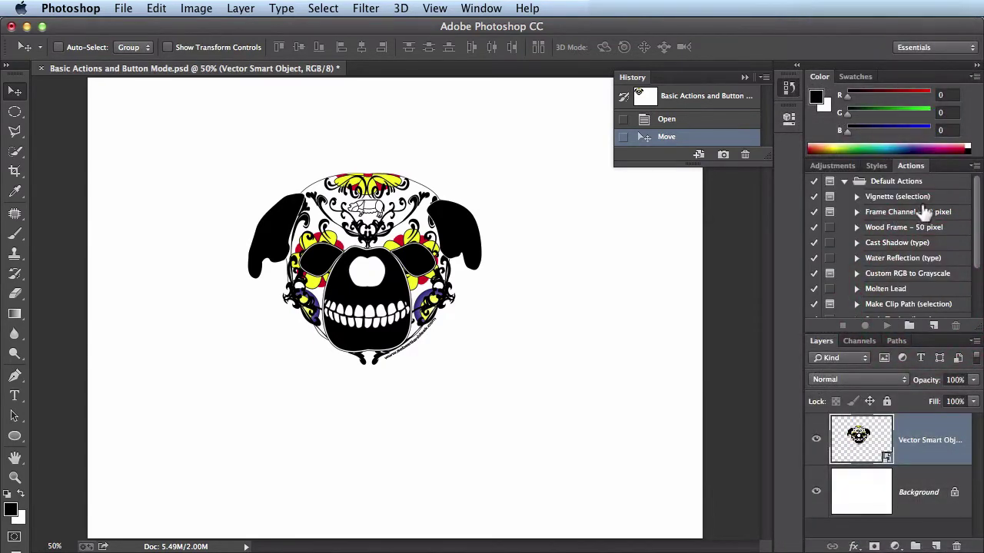
Delete all the actions from the Actions panel
{"action": "left_click", "coordinate": [975, 166]}
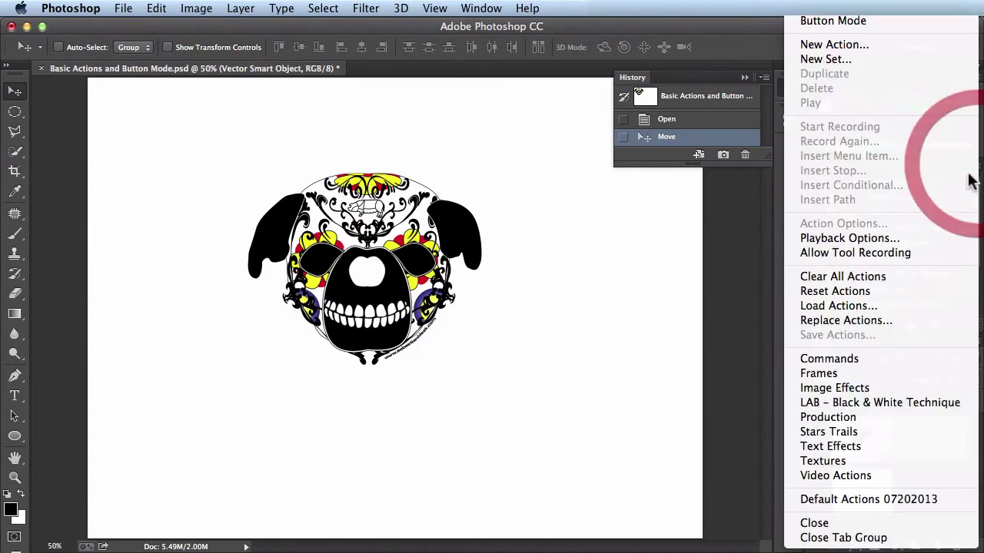
{"action": "left_click", "coordinate": [926, 276]}
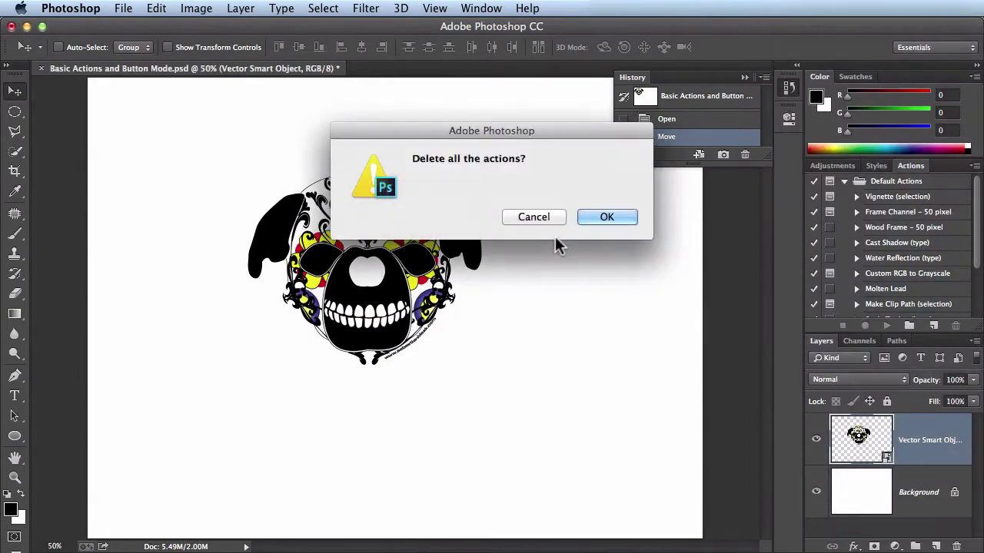
{"action": "left_click", "coordinate": [591, 218]}
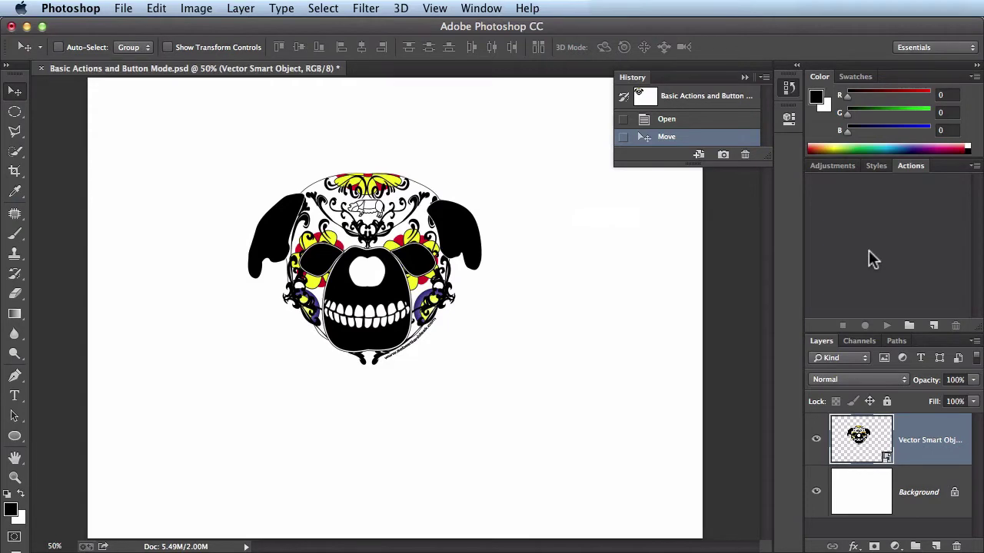
Create a new action set named Alignment
{"action": "left_click", "coordinate": [909, 325]}
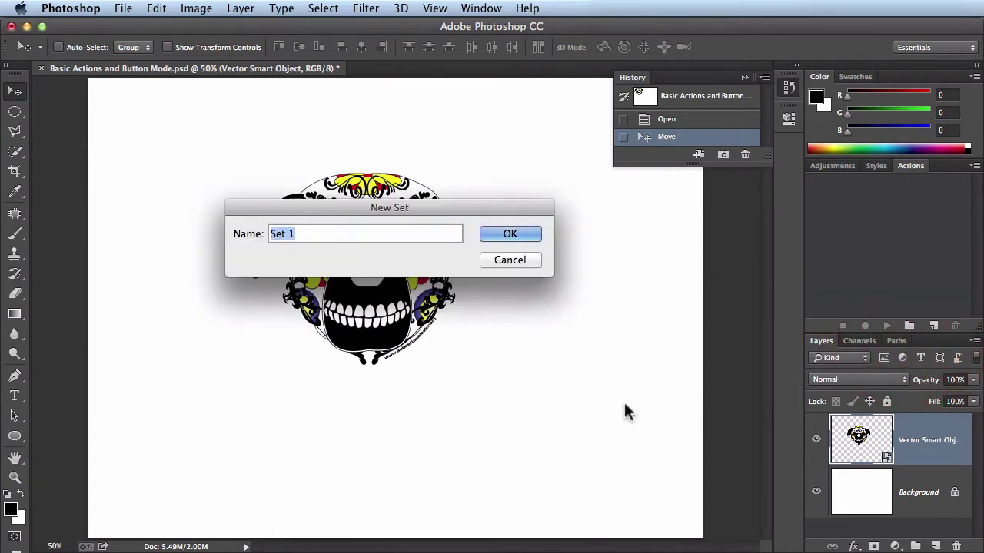
{"action": "type", "text": "Al"}
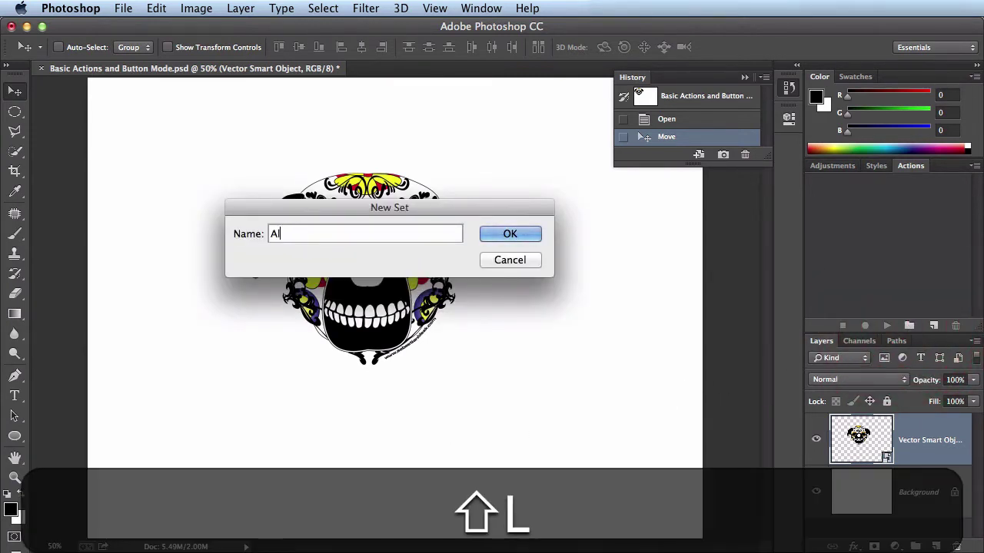
{"action": "type", "text": "ignment"}
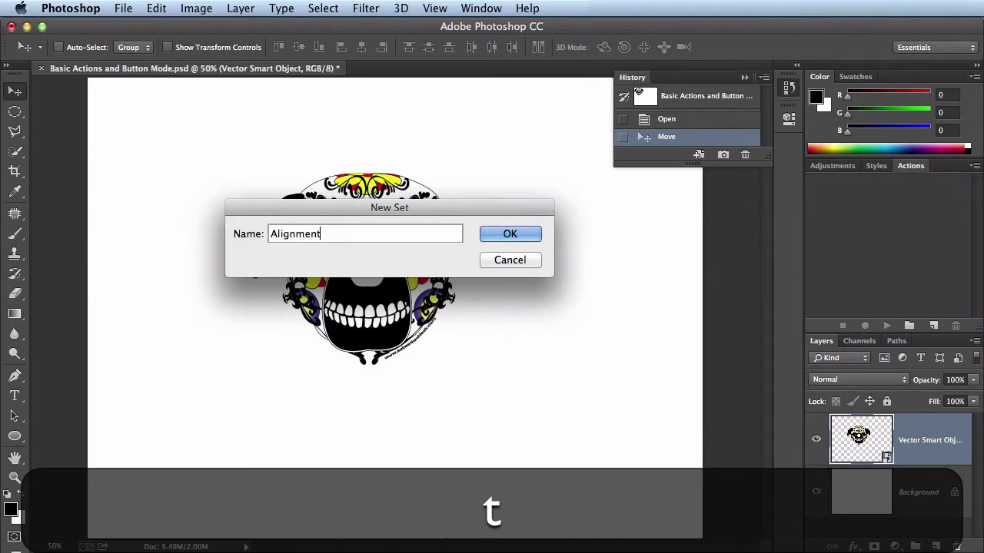
{"action": "key", "text": "Return"}
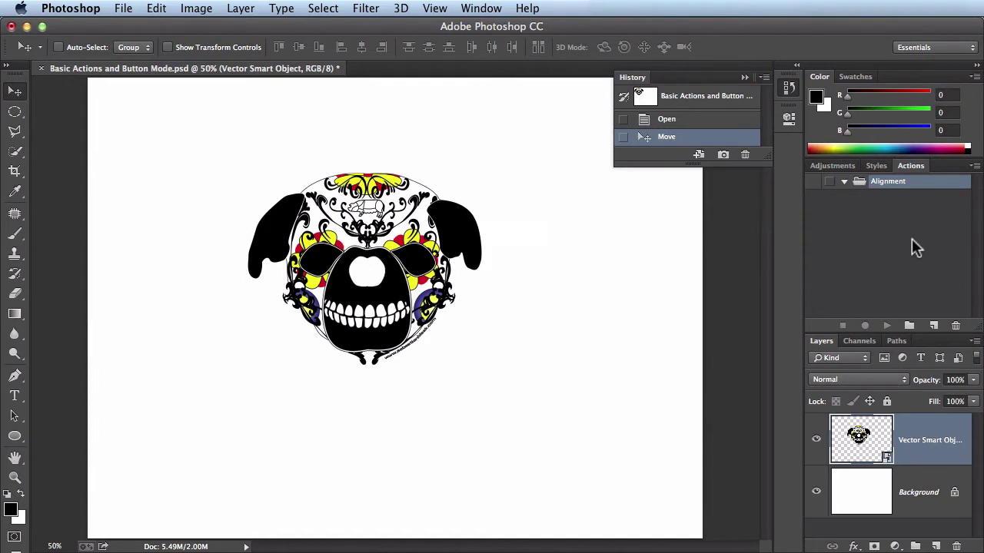
Start a new action named Bottom Left in the Alignment set
{"action": "left_click", "coordinate": [934, 326]}
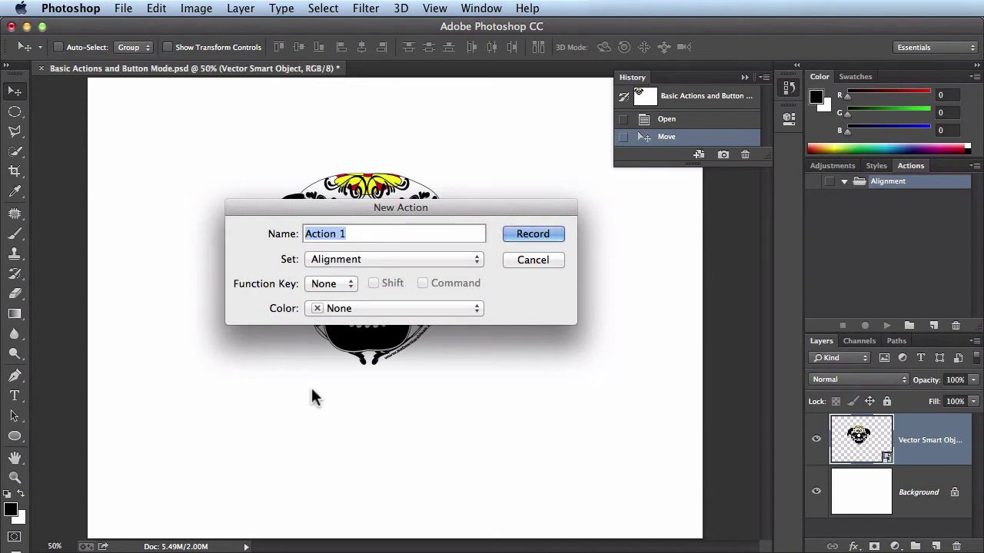
{"action": "type", "text": "Bottom Left"}
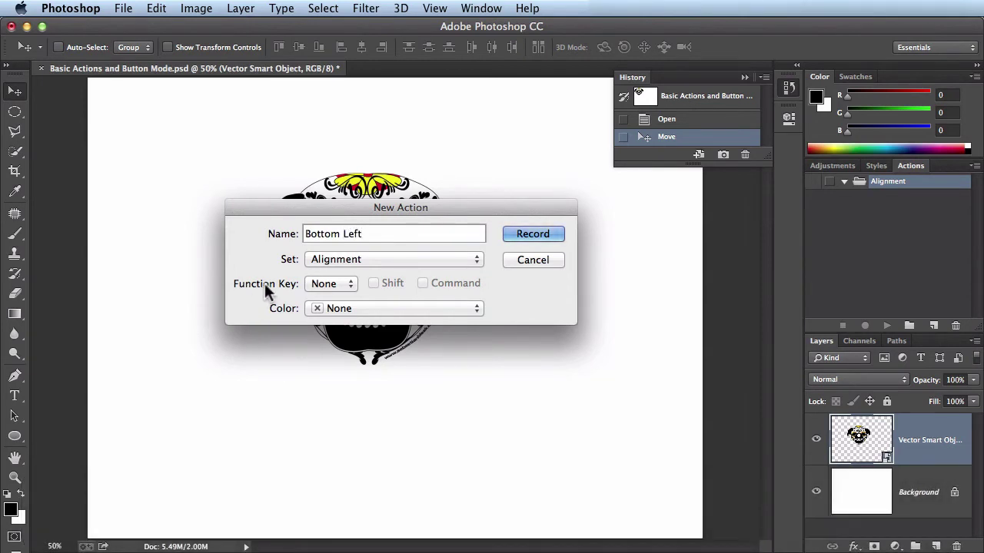
{"action": "left_click", "coordinate": [383, 259]}
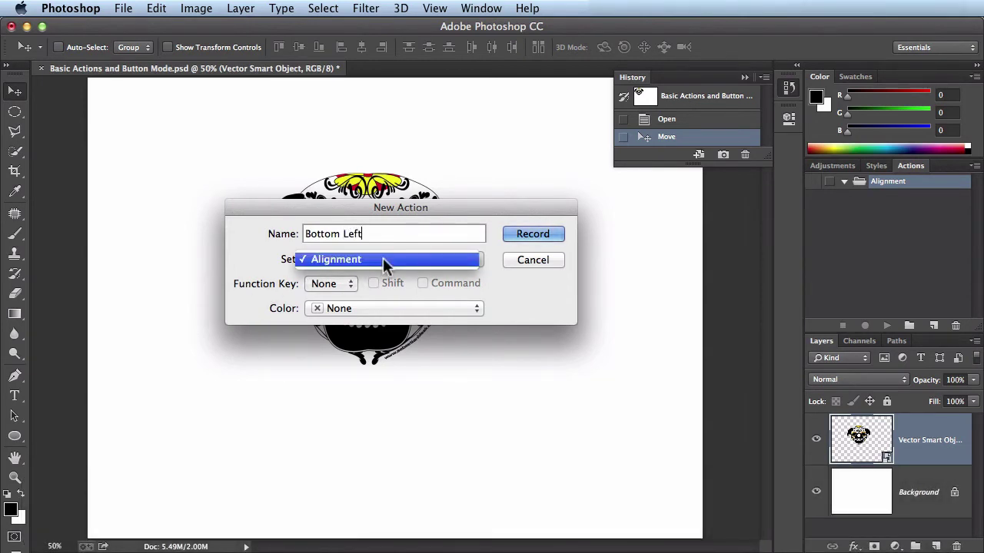
{"action": "left_click", "coordinate": [384, 263]}
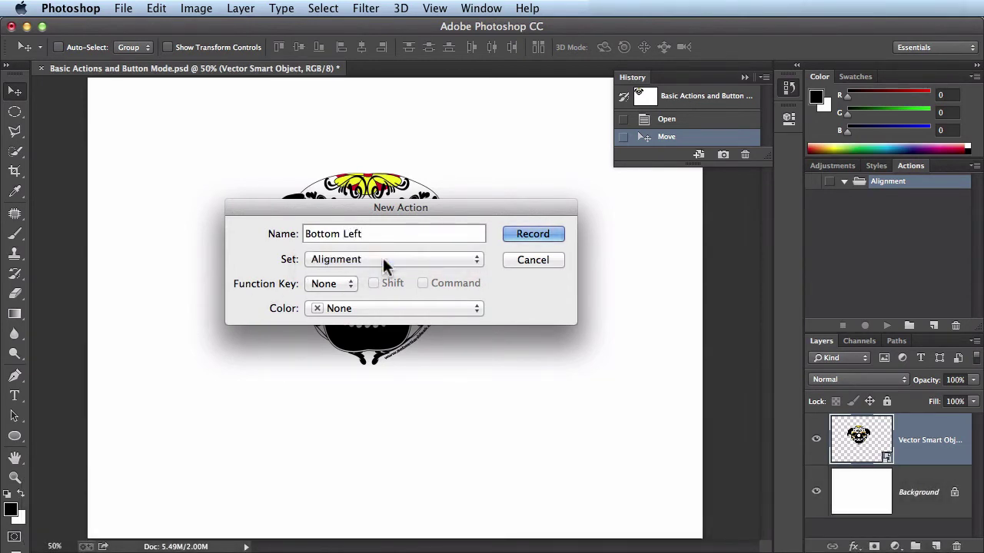
Try F1 with the Shift and Command modifiers as the action's function key, and set it back to None
{"action": "left_click", "coordinate": [351, 284]}
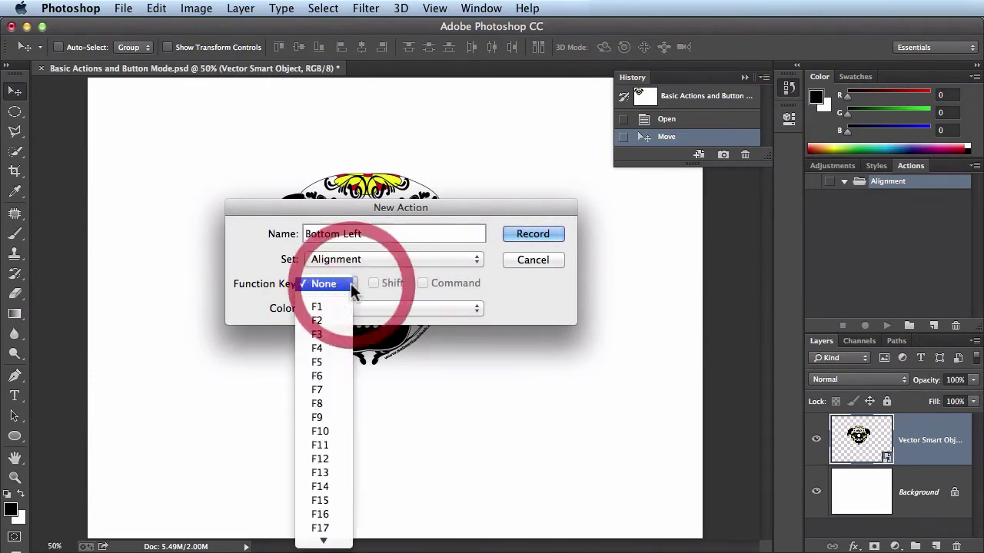
{"action": "left_click", "coordinate": [346, 308]}
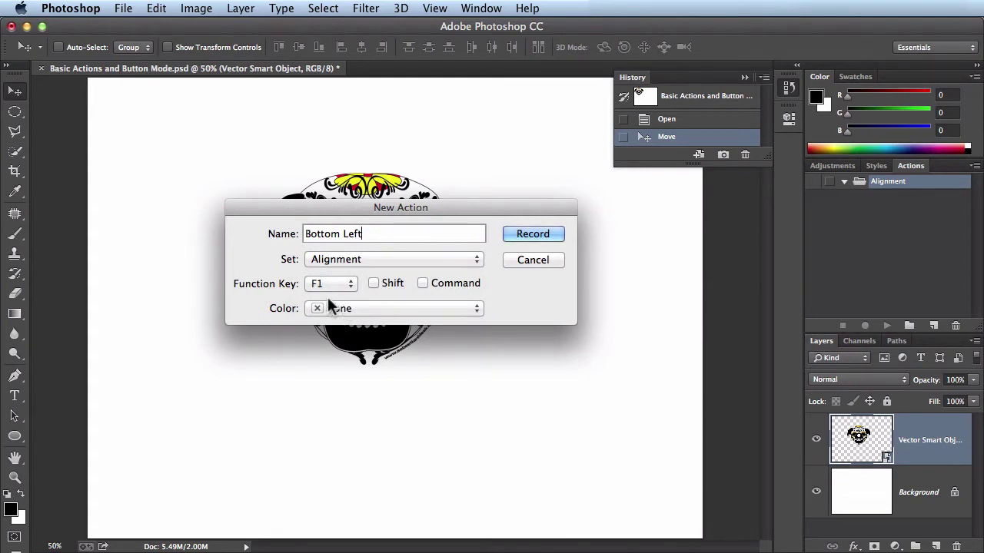
{"action": "left_click", "coordinate": [391, 283]}
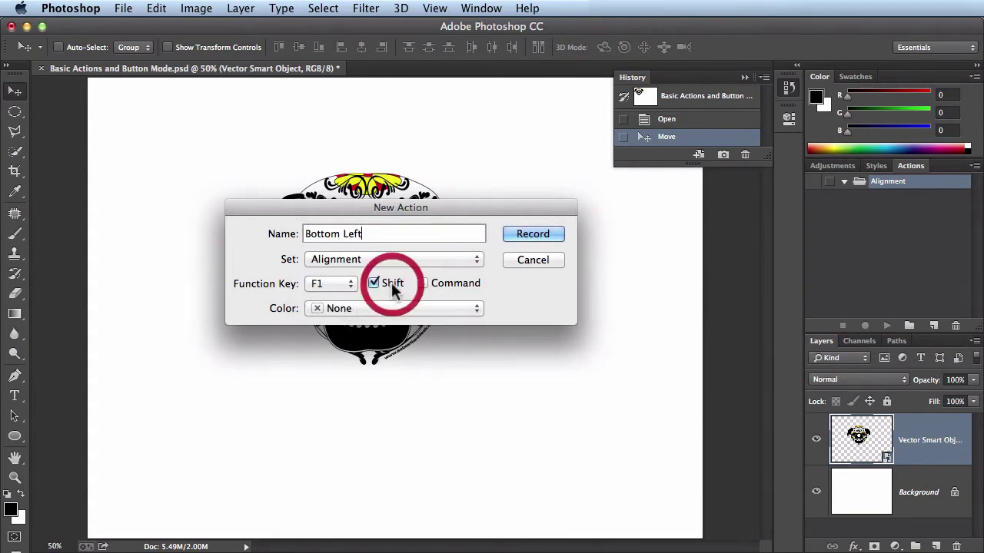
{"action": "left_click", "coordinate": [423, 283]}
{"action": "left_click", "coordinate": [375, 282]}
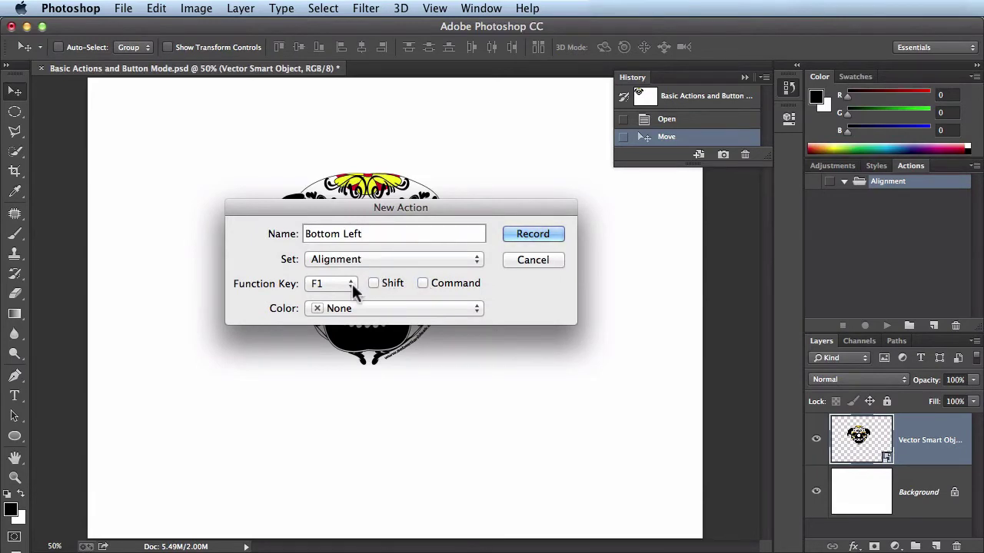
{"action": "left_click", "coordinate": [351, 284]}
{"action": "left_click", "coordinate": [340, 259]}
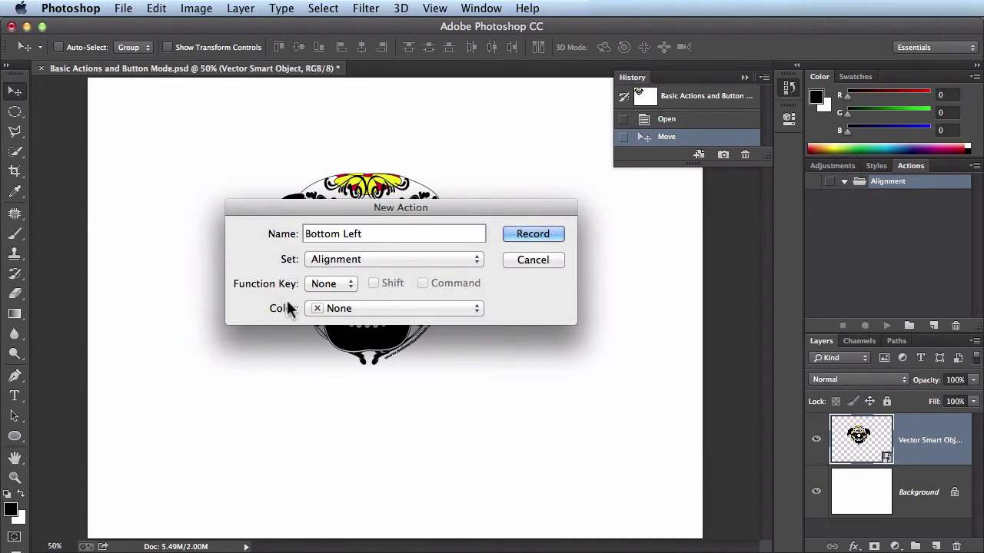
Assign the color Blue to the Bottom Left action and begin recording it
{"action": "left_click", "coordinate": [477, 309]}
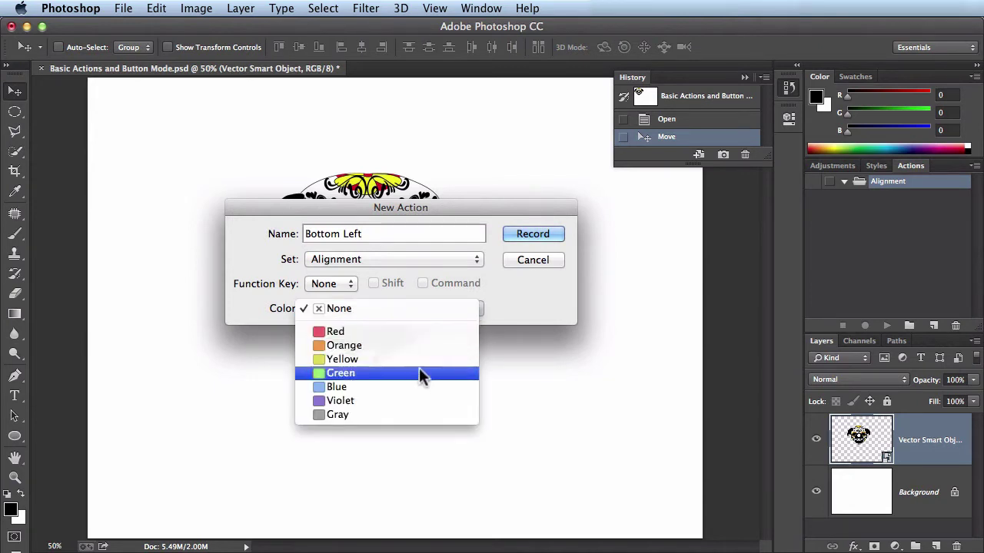
{"action": "left_click", "coordinate": [413, 386]}
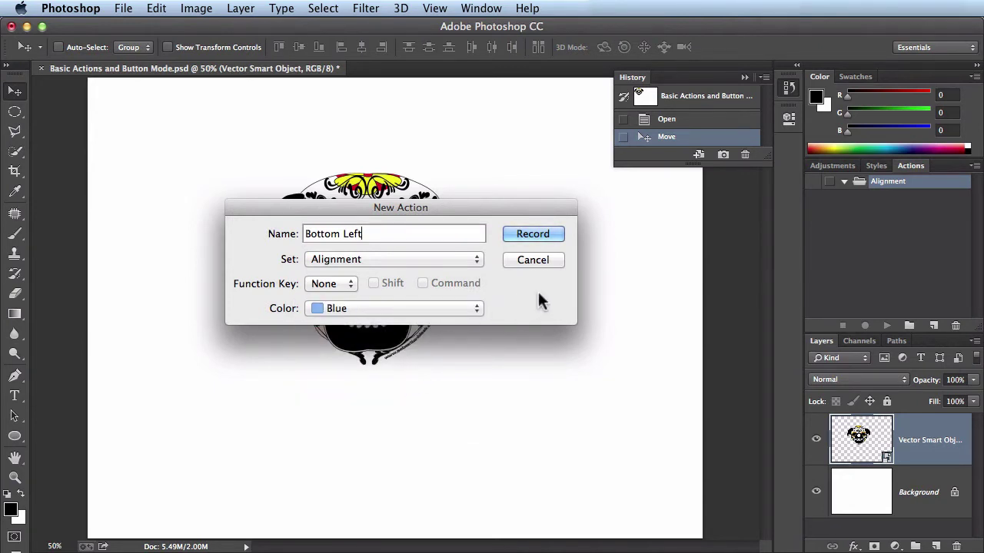
{"action": "left_click", "coordinate": [538, 234]}
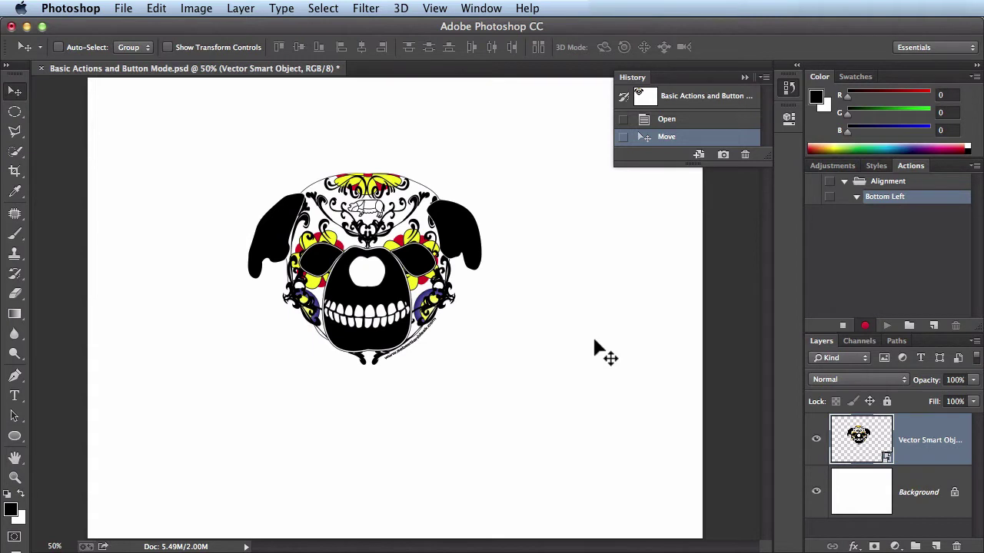
Record selecting the entire canvas and aligning the artwork layer to its bottom and left edges
{"action": "key", "text": "super+a"}
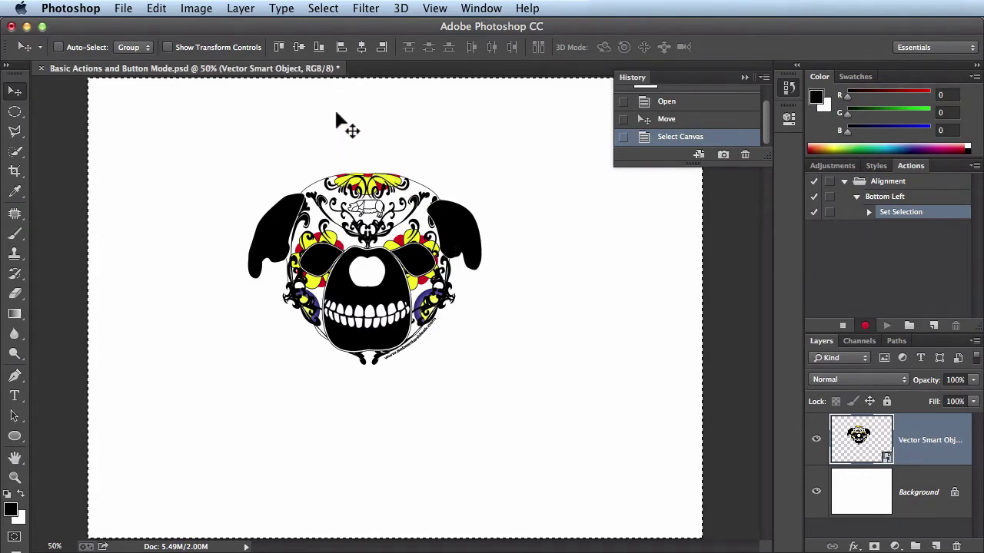
{"action": "left_click", "coordinate": [316, 48]}
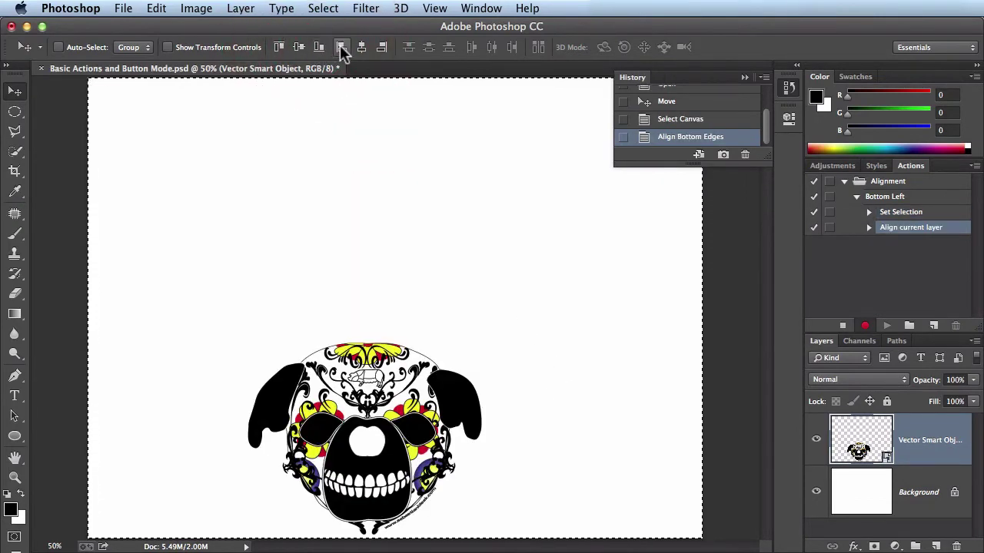
{"action": "left_click", "coordinate": [341, 47]}
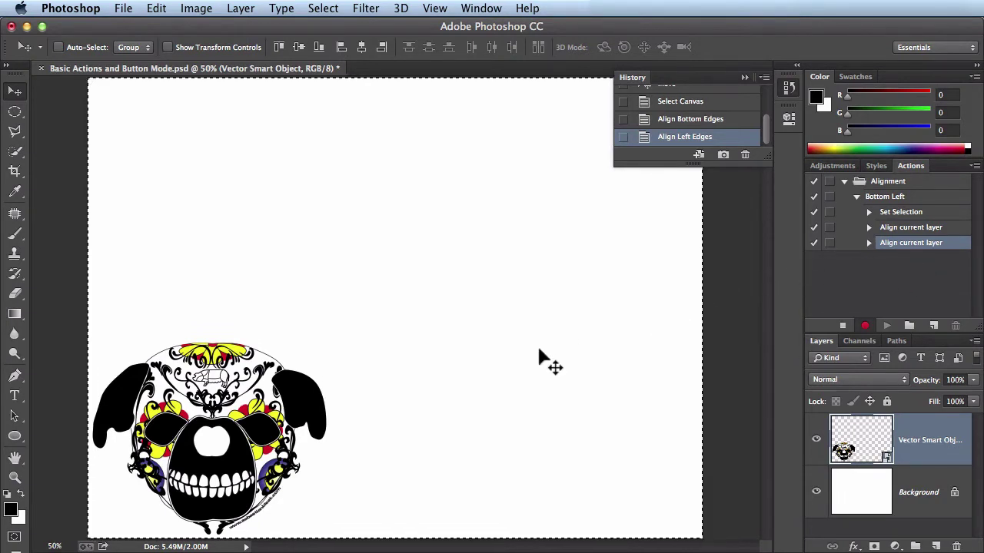
Record deselecting the canvas and stop recording the Bottom Left action
{"action": "key", "text": "super+d"}
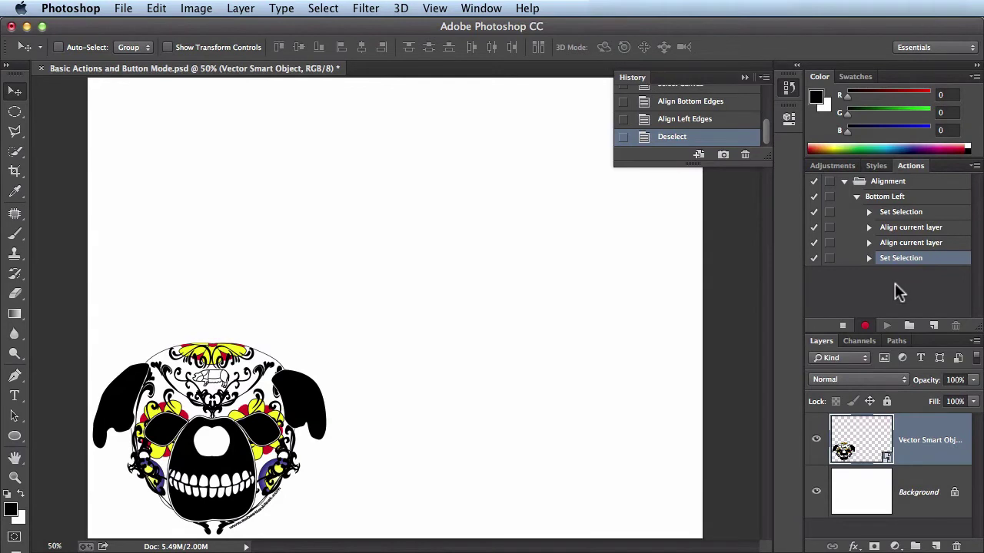
{"action": "left_click", "coordinate": [843, 328]}
Inspect the details of both Set Selection commands in the Bottom Left action, and collapse the action
{"action": "left_click", "coordinate": [869, 259]}
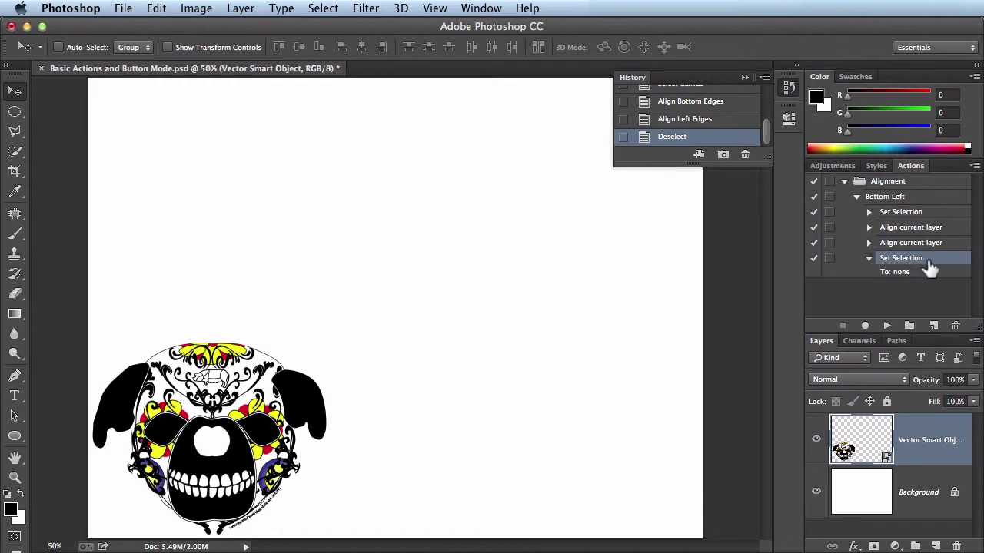
{"action": "left_click", "coordinate": [869, 259]}
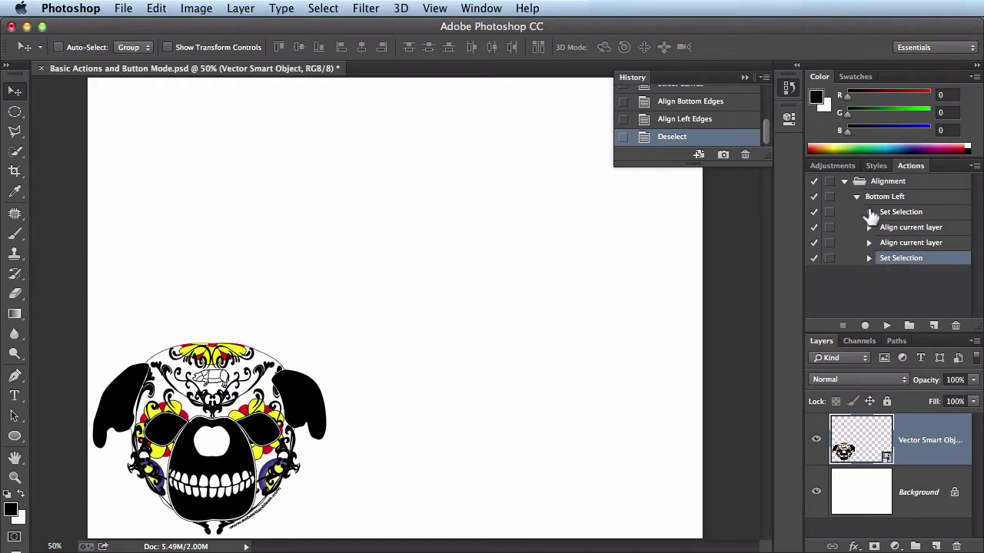
{"action": "left_click", "coordinate": [867, 212]}
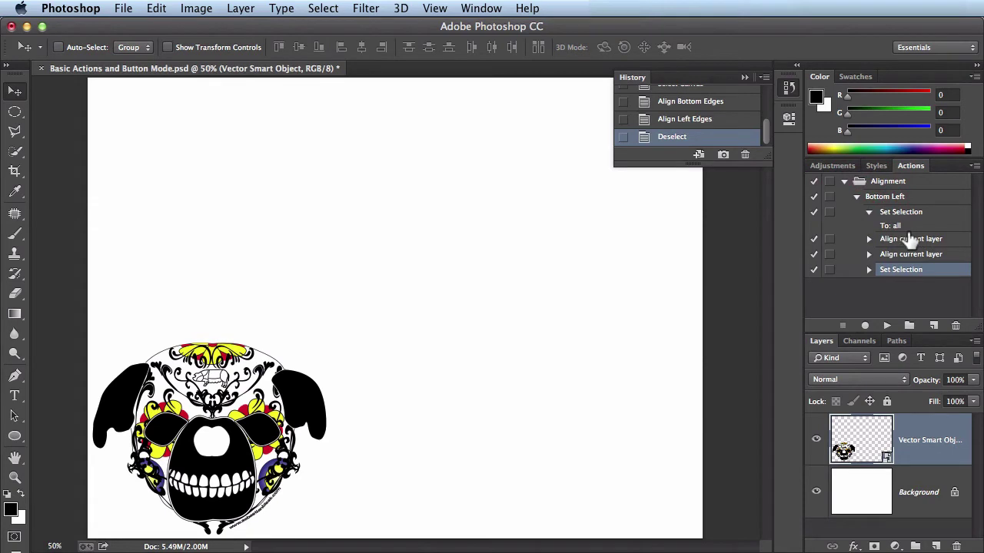
{"action": "left_click", "coordinate": [869, 213]}
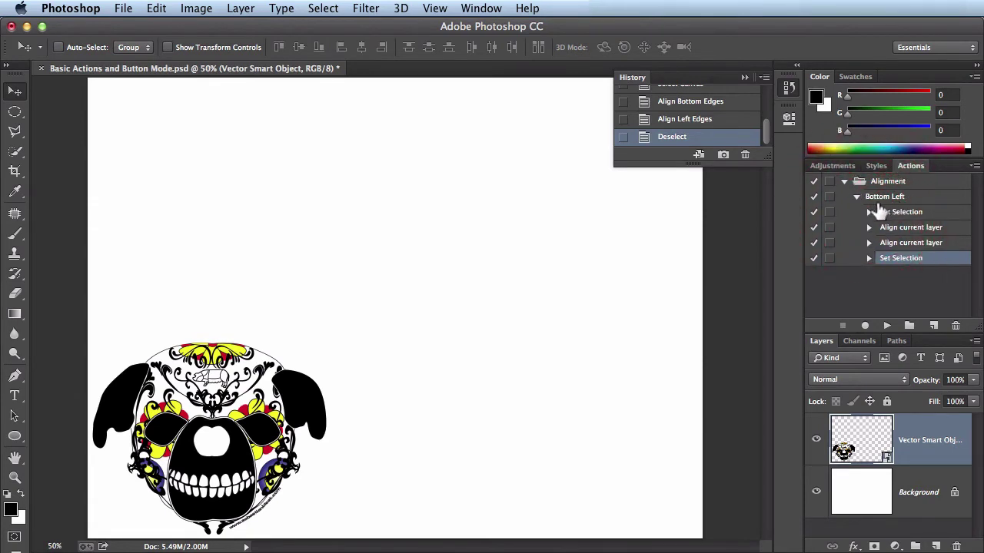
{"action": "left_click", "coordinate": [856, 198]}
{"action": "left_click", "coordinate": [873, 255]}
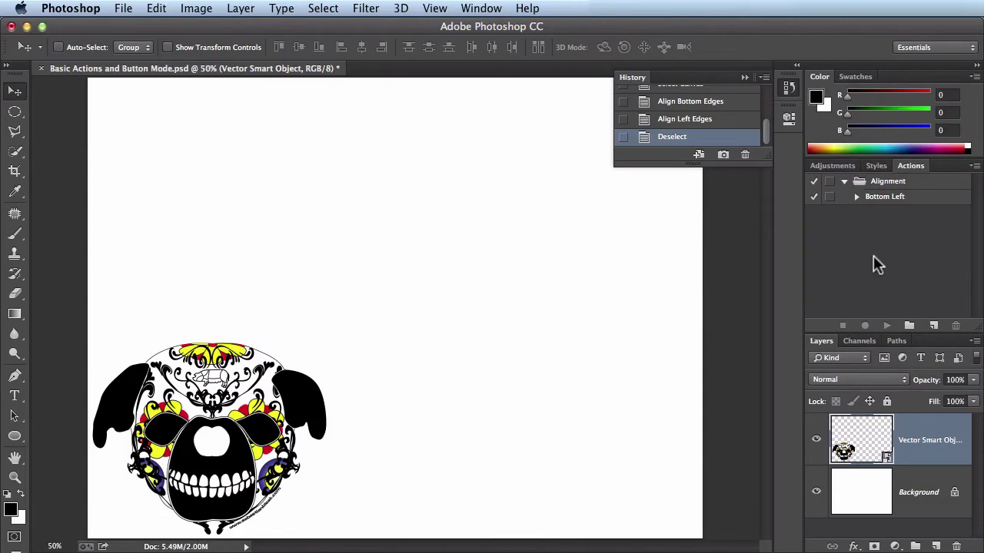
Create a new action named Upper Right in the Alignment set with the color Blue and begin recording it
{"action": "left_click", "coordinate": [934, 326]}
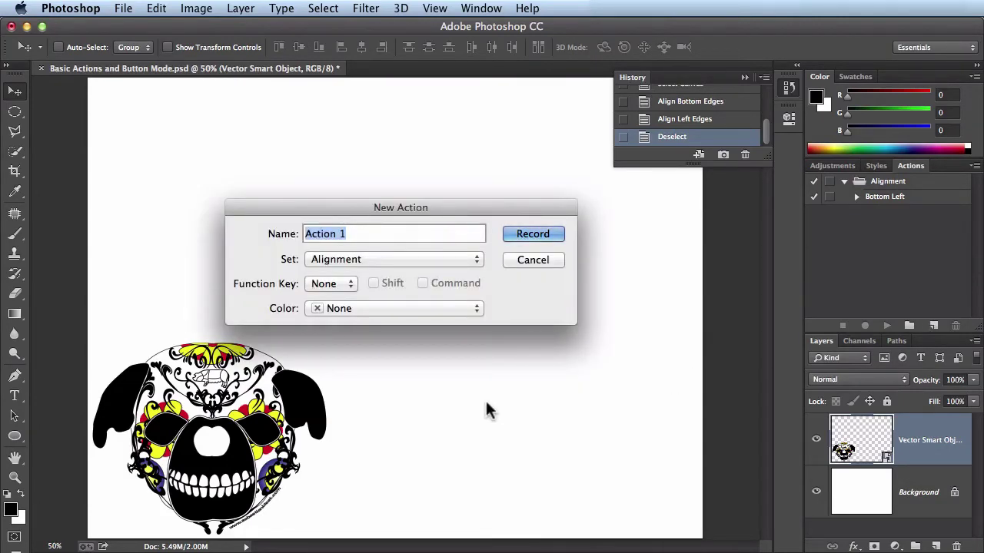
{"action": "type", "text": "Upper Right"}
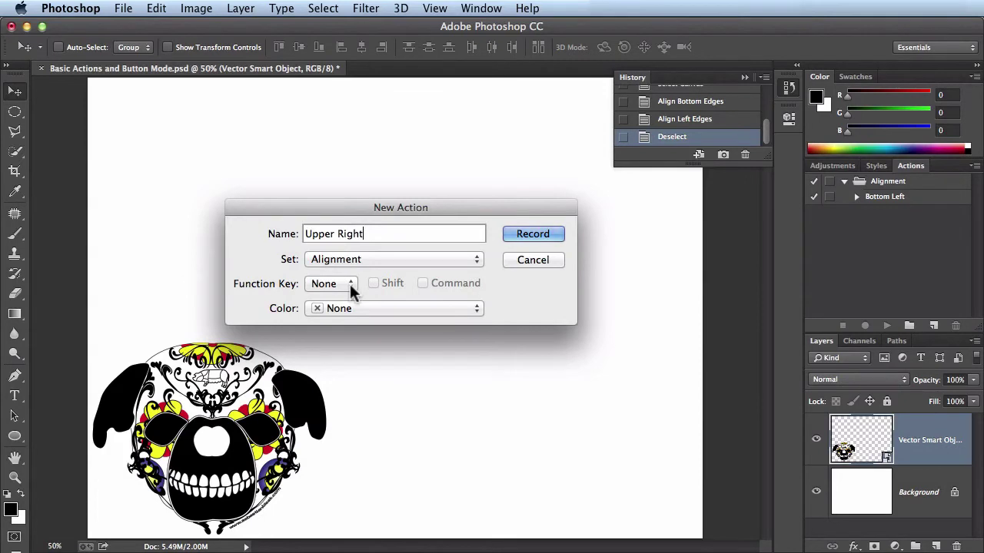
{"action": "left_click", "coordinate": [383, 308]}
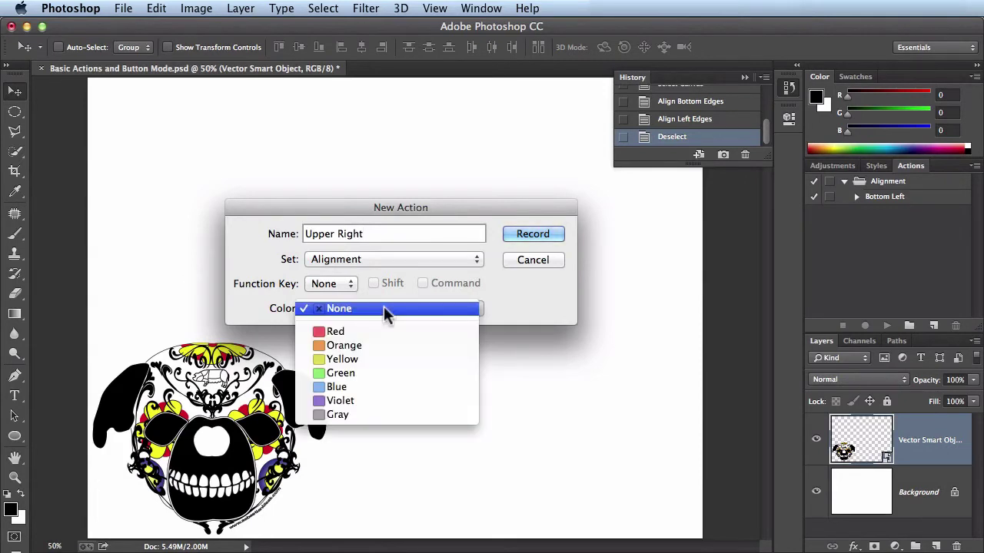
{"action": "left_click", "coordinate": [407, 387]}
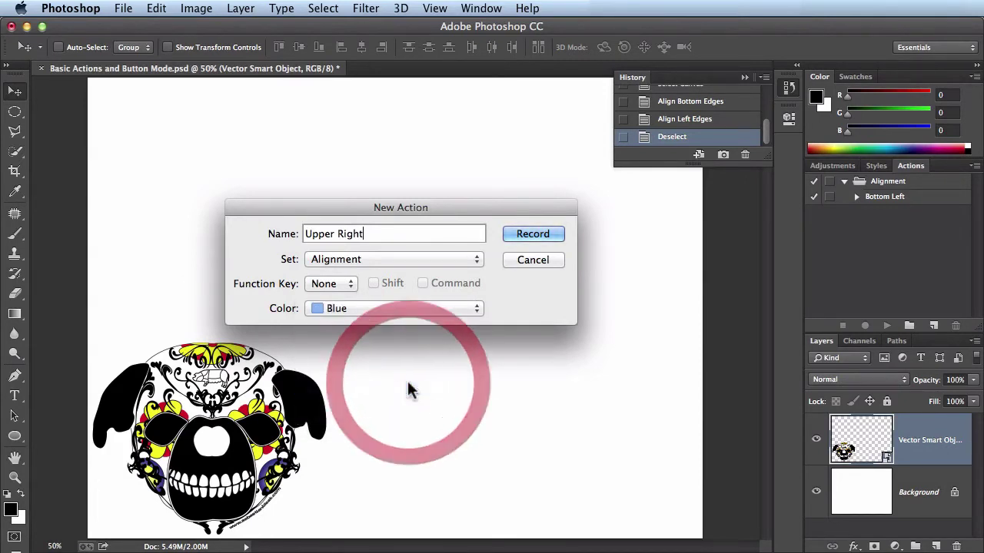
{"action": "left_click", "coordinate": [527, 236]}
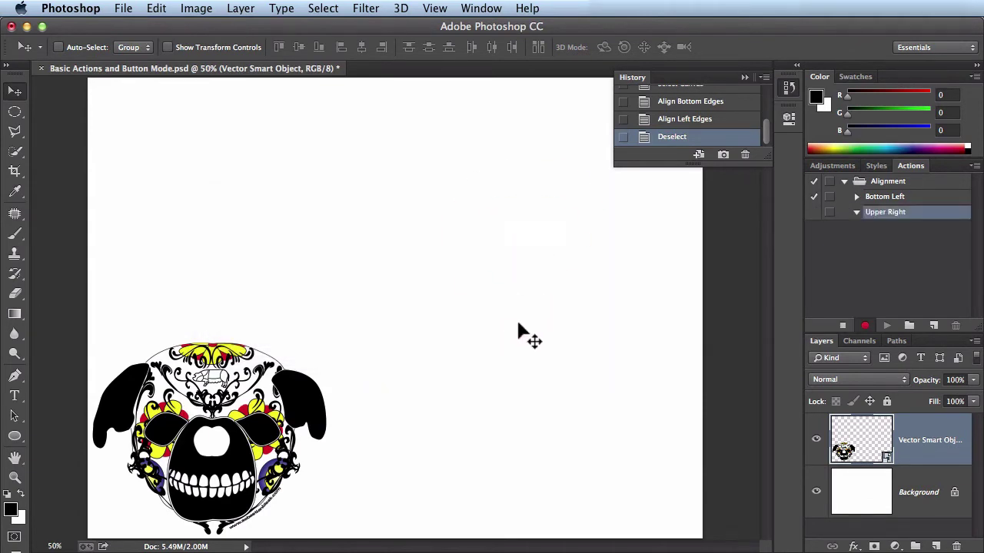
Record selecting the entire canvas and aligning the artwork layer to its right and top edges
{"action": "key", "text": "super+a"}
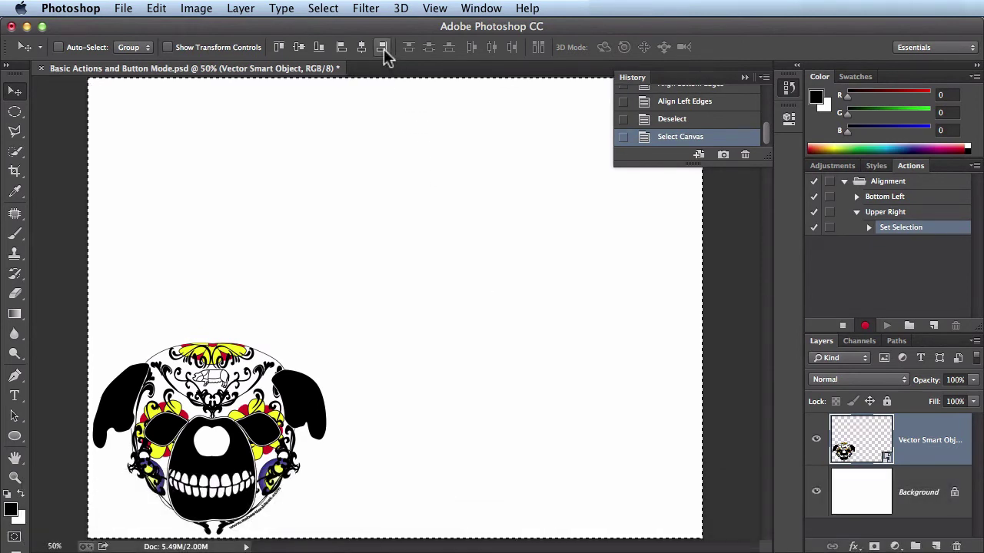
{"action": "left_click", "coordinate": [381, 47]}
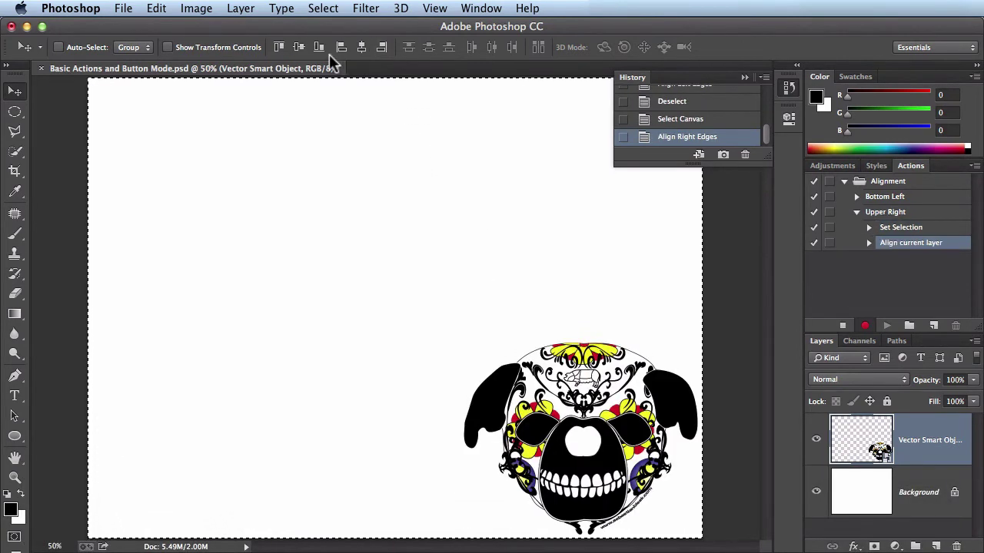
{"action": "left_click", "coordinate": [279, 47]}
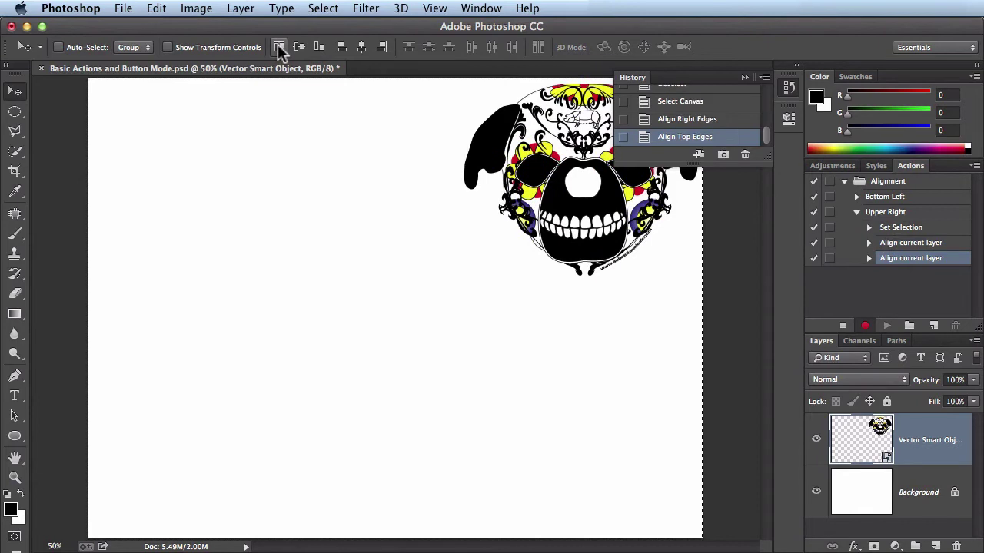
Record deselecting the canvas, stop recording the Upper Right action, and collapse it
{"action": "key", "text": "super+d"}
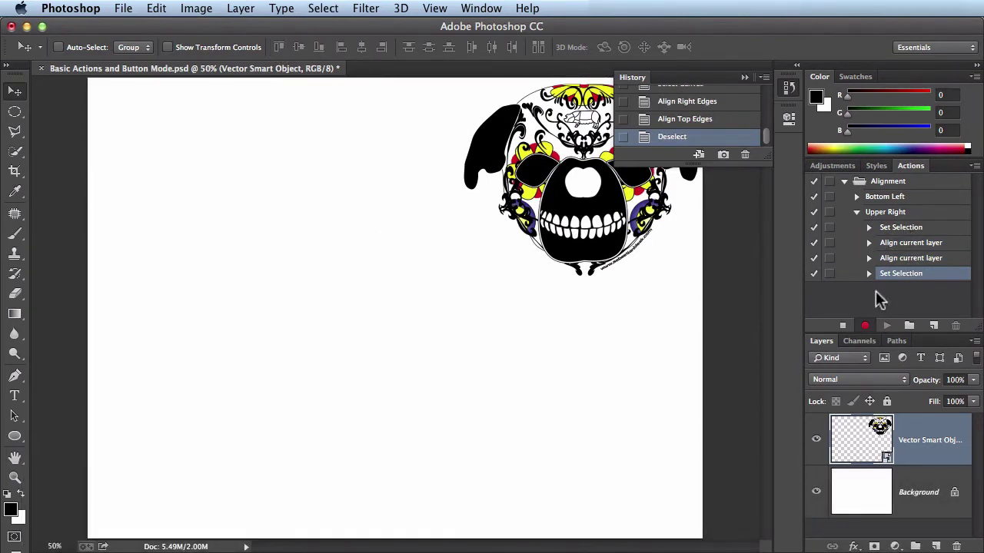
{"action": "left_click", "coordinate": [843, 326]}
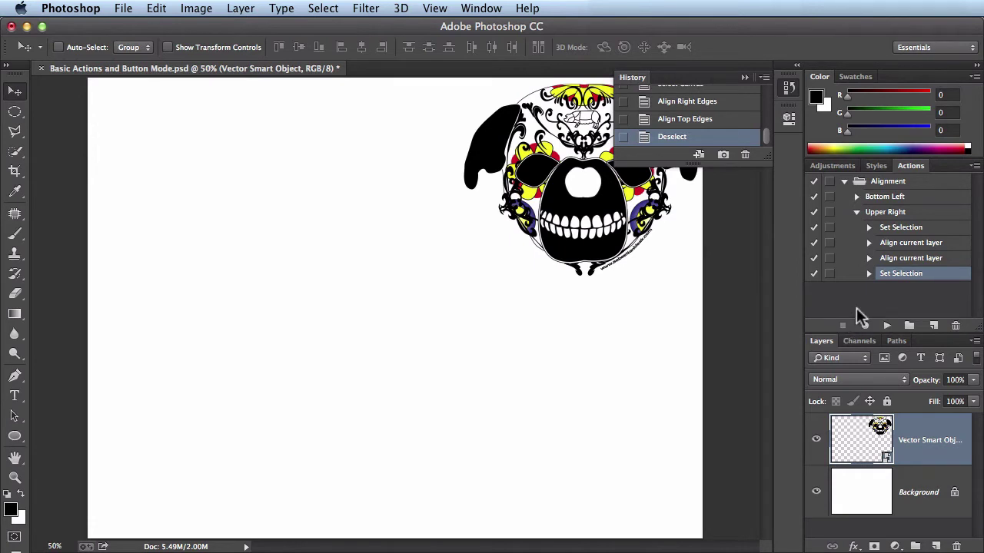
{"action": "left_click", "coordinate": [857, 213]}
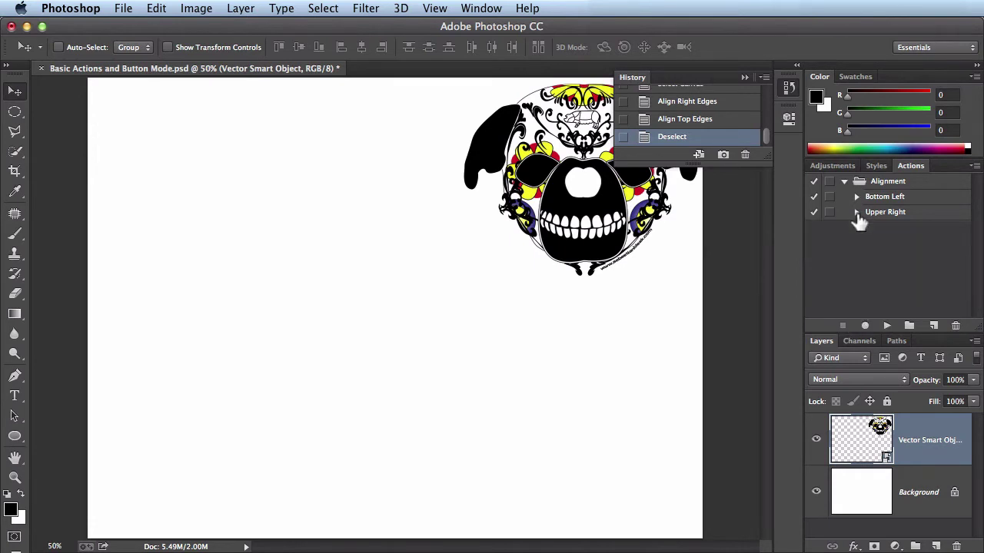
Create a new action named "Center this plz!!!" in the Alignment set with the color Blue and begin recording it
{"action": "left_click", "coordinate": [933, 326]}
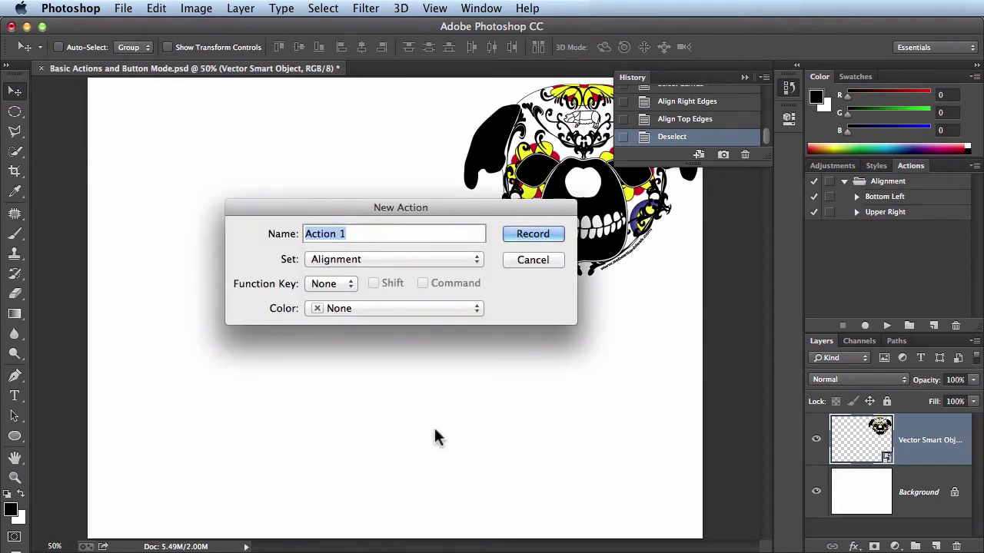
{"action": "type", "text": "Center this plz"}
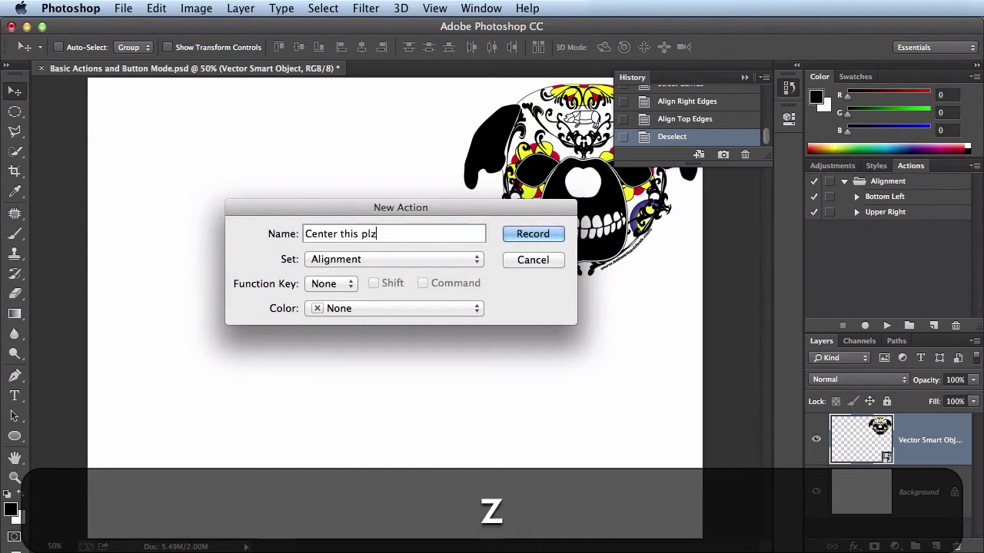
{"action": "type", "text": "!!!"}
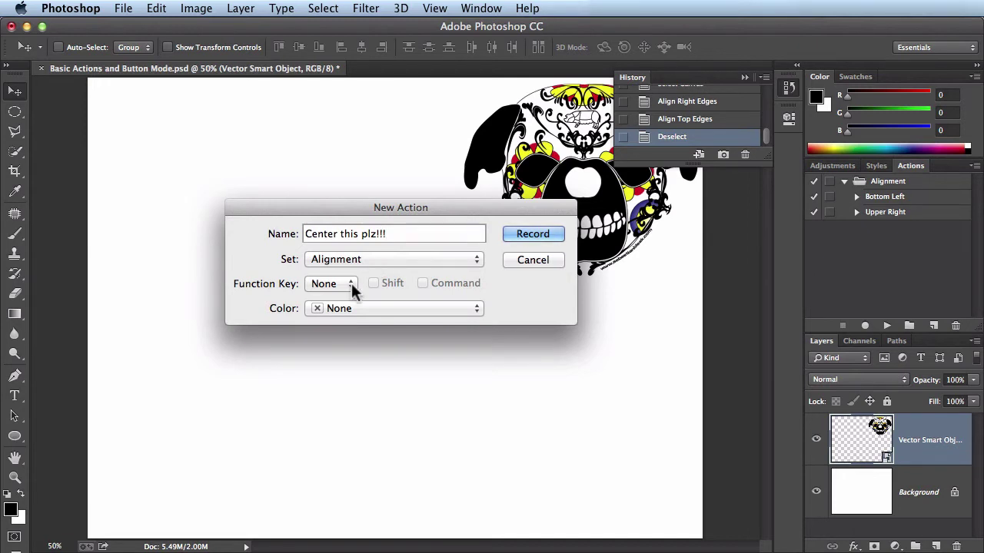
{"action": "left_click", "coordinate": [363, 308]}
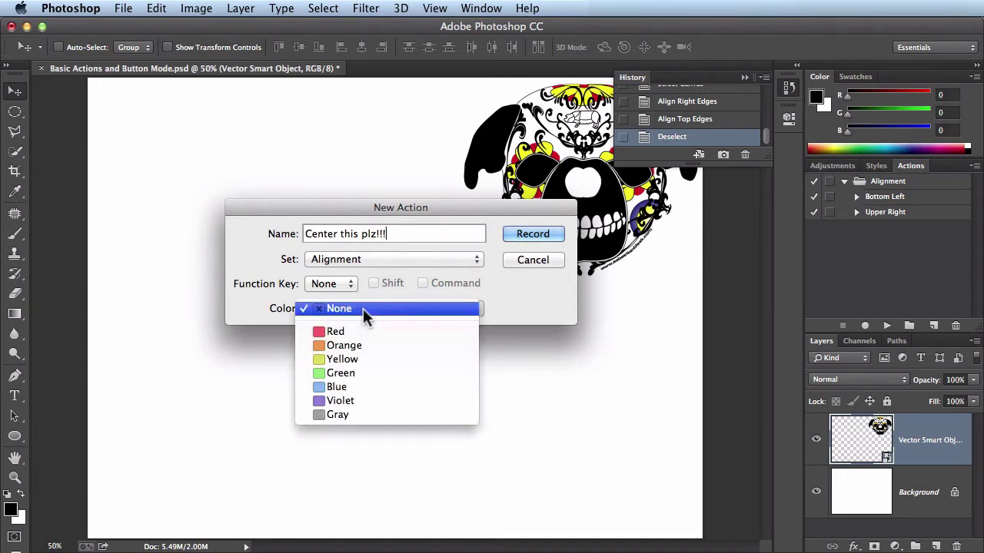
{"action": "left_click", "coordinate": [371, 389]}
{"action": "left_click", "coordinate": [547, 235]}
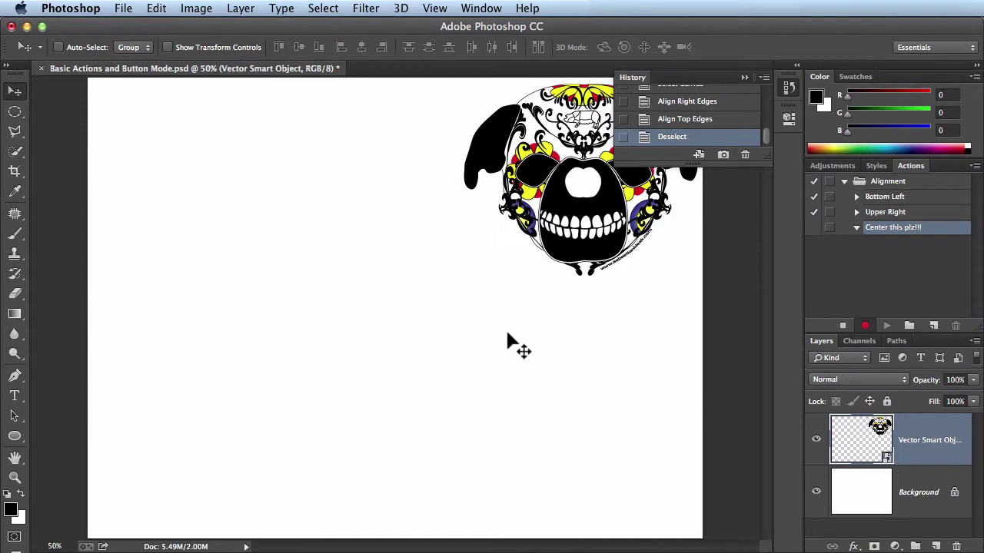
Record selecting the entire canvas and aligning the artwork layer to its vertical and horizontal centers
{"action": "key", "text": "super+a"}
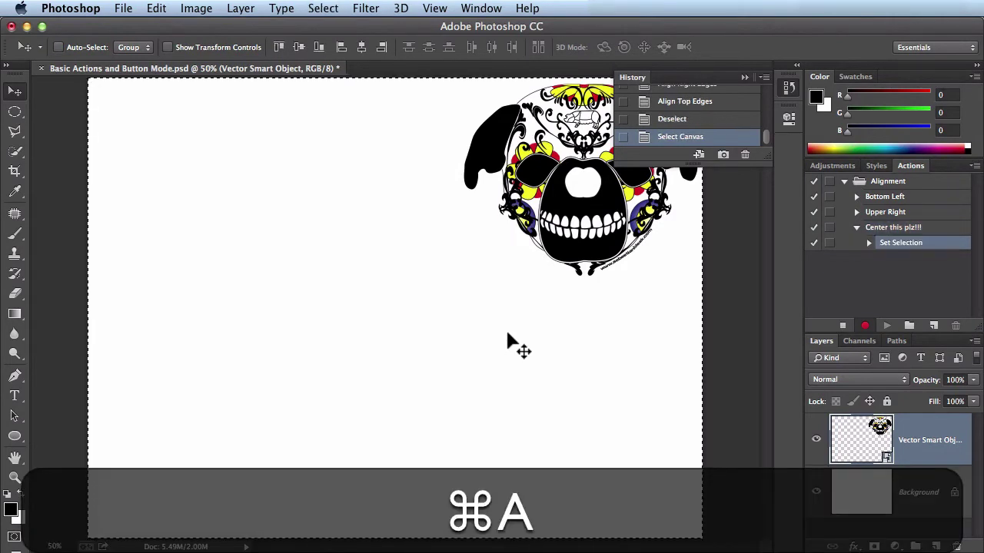
{"action": "left_click", "coordinate": [361, 48]}
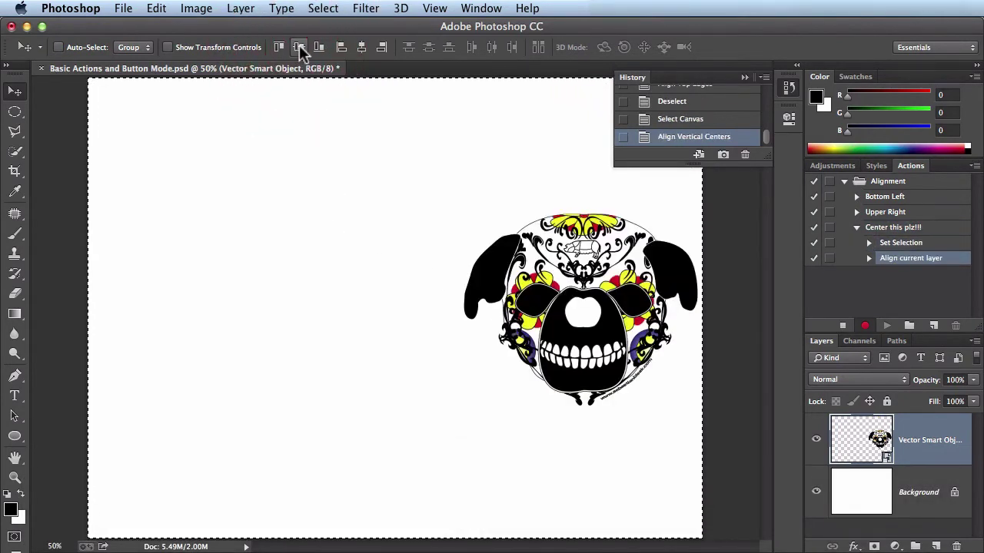
{"action": "left_click", "coordinate": [361, 48]}
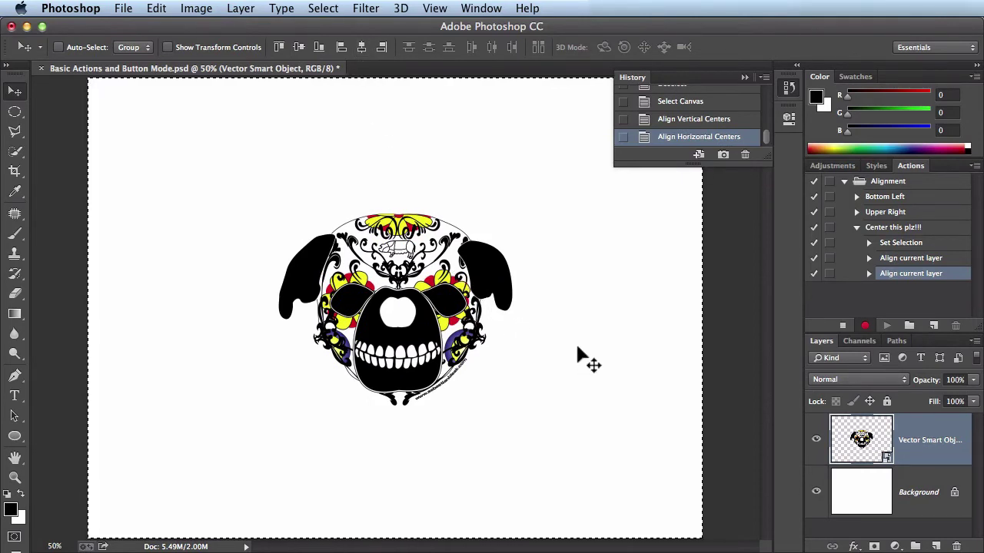
Stop recording the "Center this plz!!!" action, deselect the canvas outside the recording, and collapse the action
{"action": "left_click", "coordinate": [842, 326]}
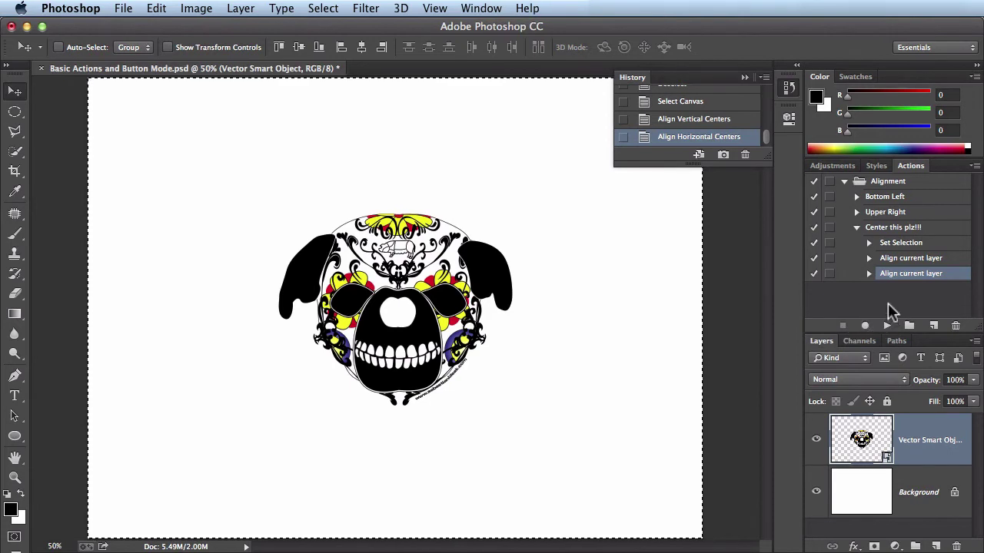
{"action": "key", "text": "super+d"}
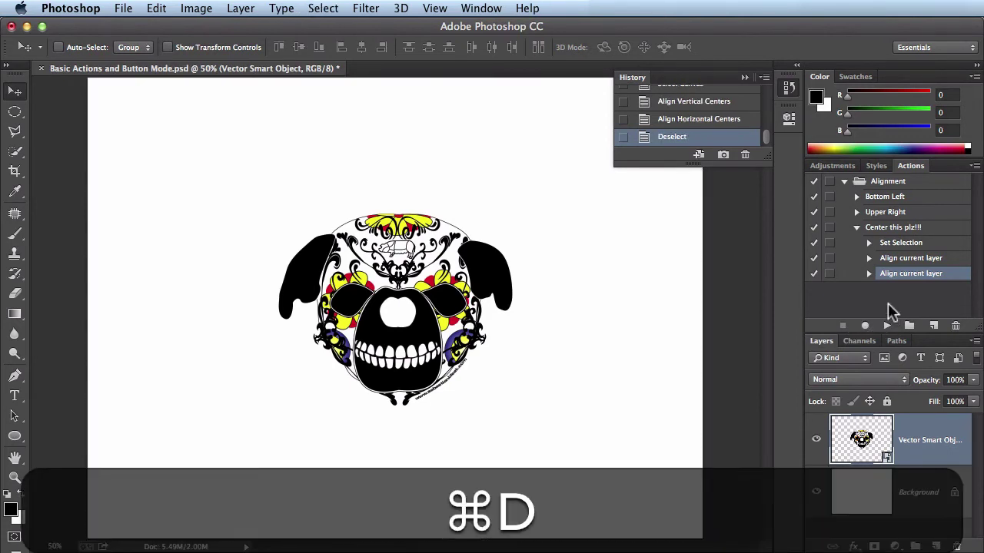
{"action": "left_click", "coordinate": [857, 229]}
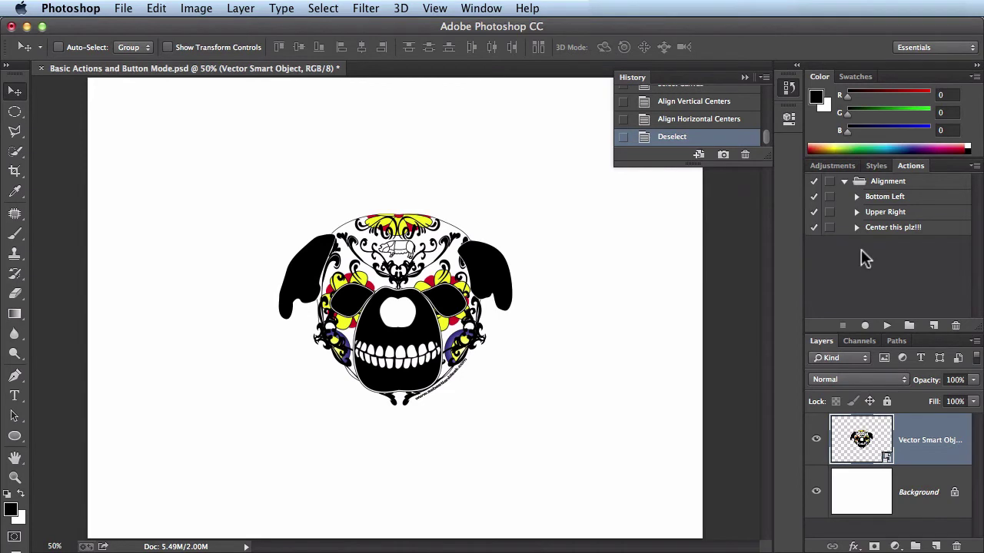
Play the Bottom Left action and the Upper Right action in turn on the artwork layer
{"action": "left_click", "coordinate": [926, 198]}
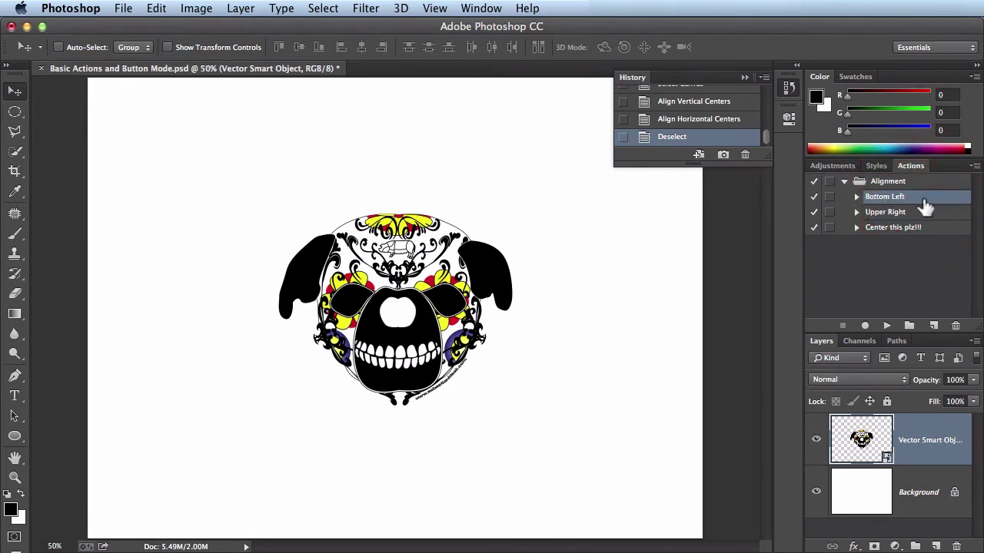
{"action": "left_click", "coordinate": [886, 326]}
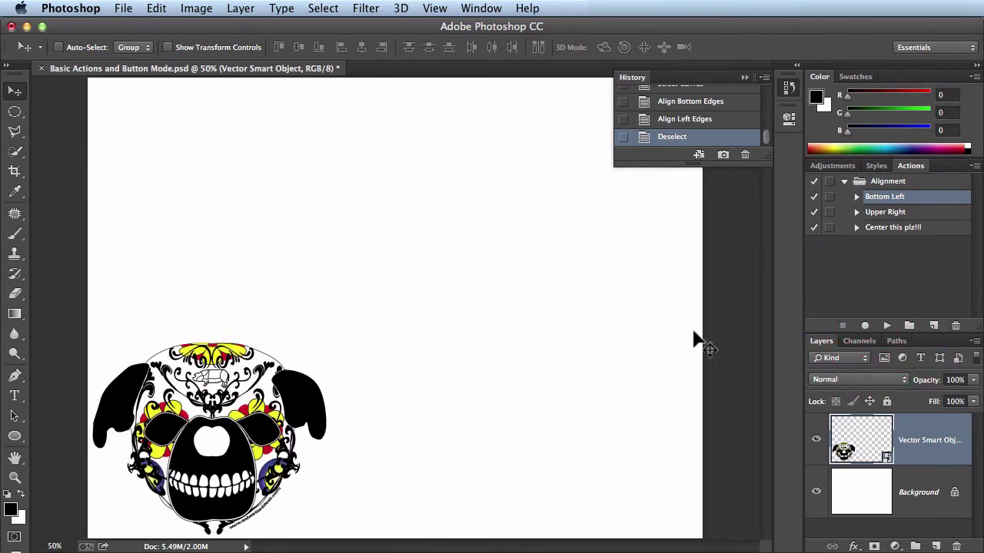
{"action": "left_click", "coordinate": [923, 213]}
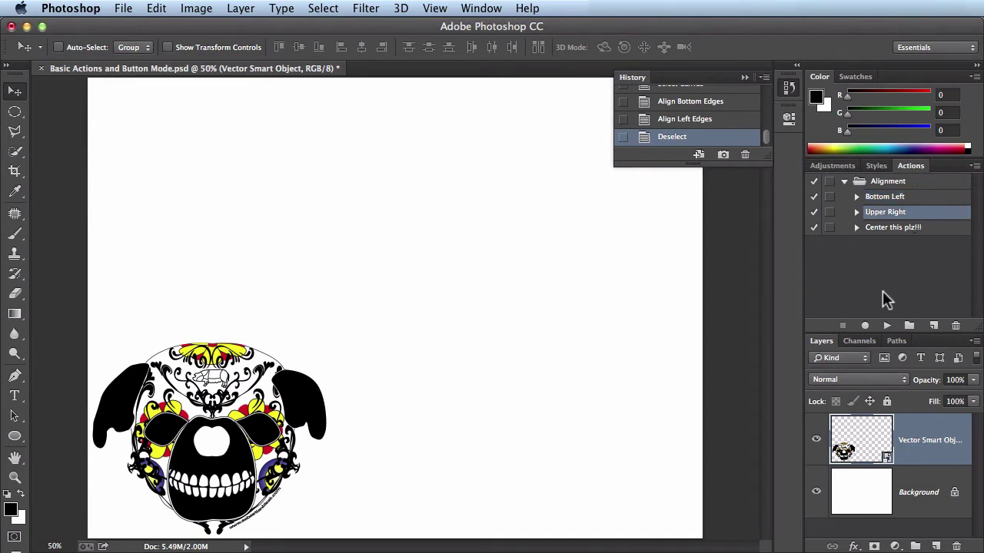
{"action": "left_click", "coordinate": [886, 326]}
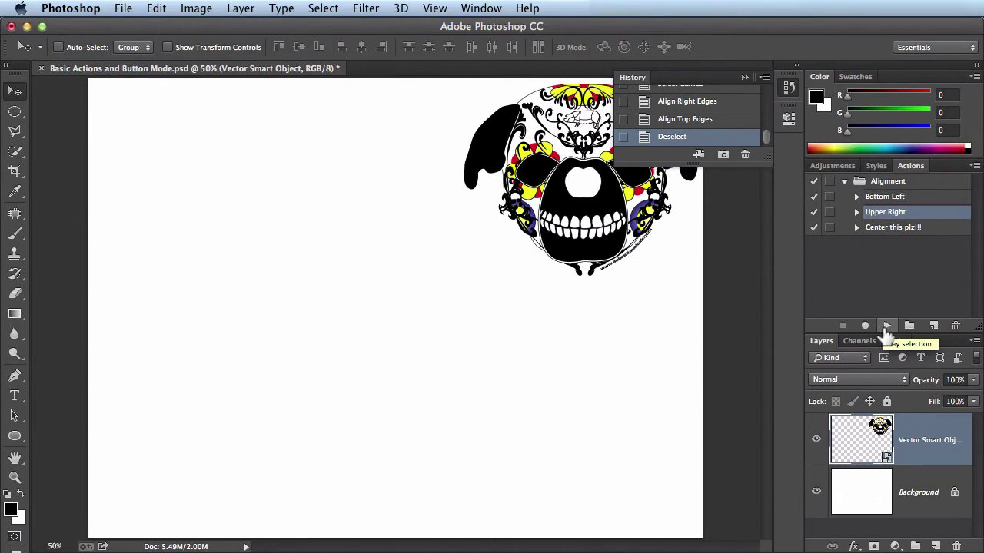
Play the "Center this plz!!!" action on the artwork layer and expand its recorded commands
{"action": "left_click", "coordinate": [932, 228]}
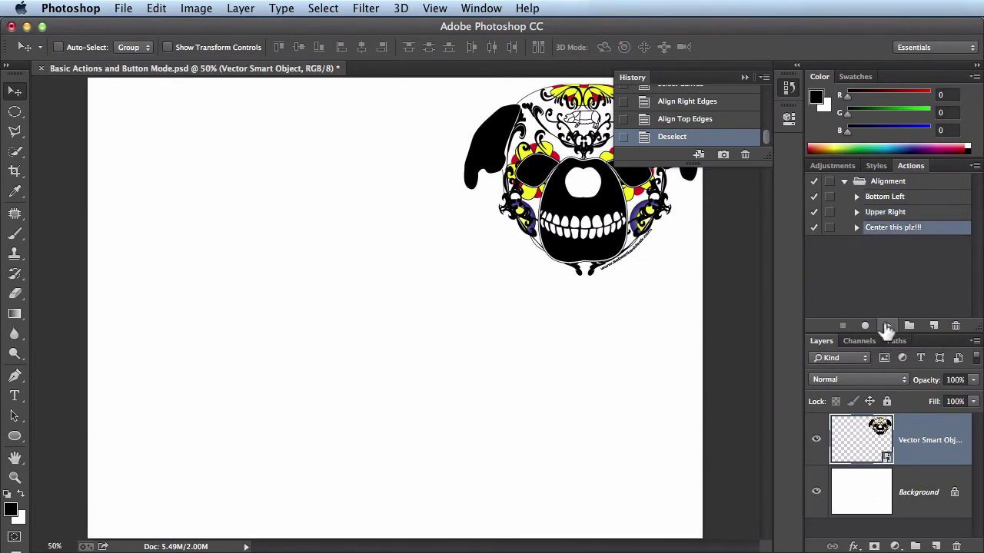
{"action": "left_click", "coordinate": [886, 326]}
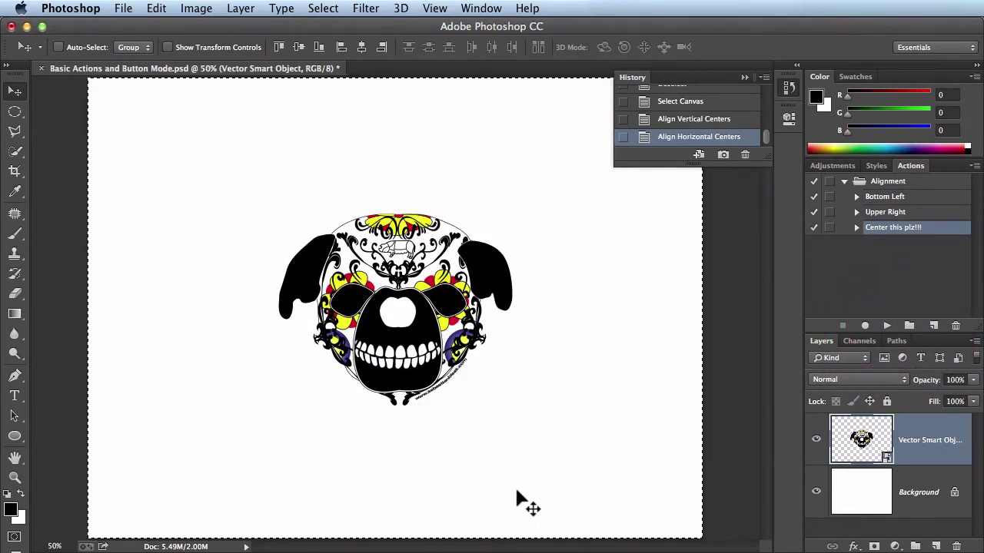
{"action": "left_click", "coordinate": [857, 228]}
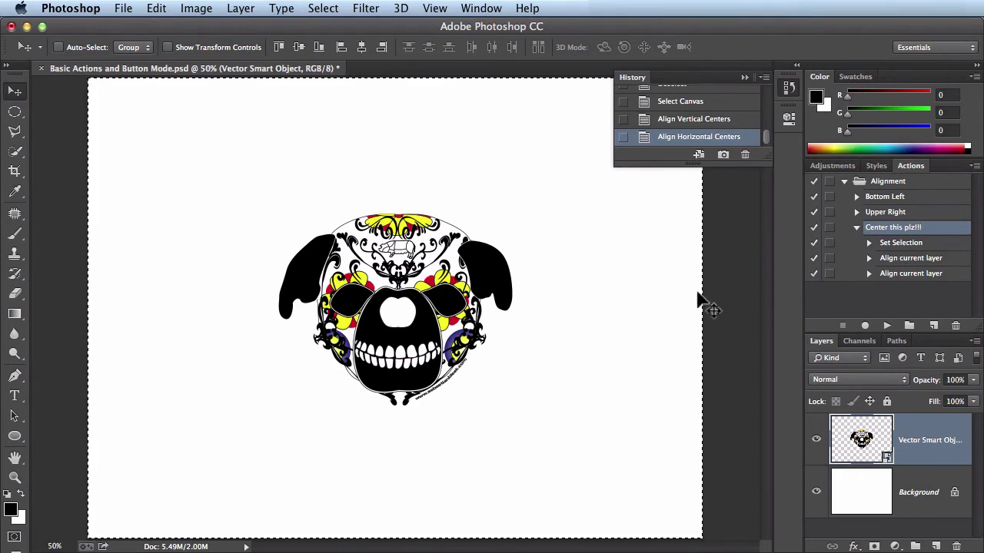
Append a recorded canvas deselection after the last command of the "Center this plz!!!" action, stop recording, and collapse the action
{"action": "left_click", "coordinate": [905, 275]}
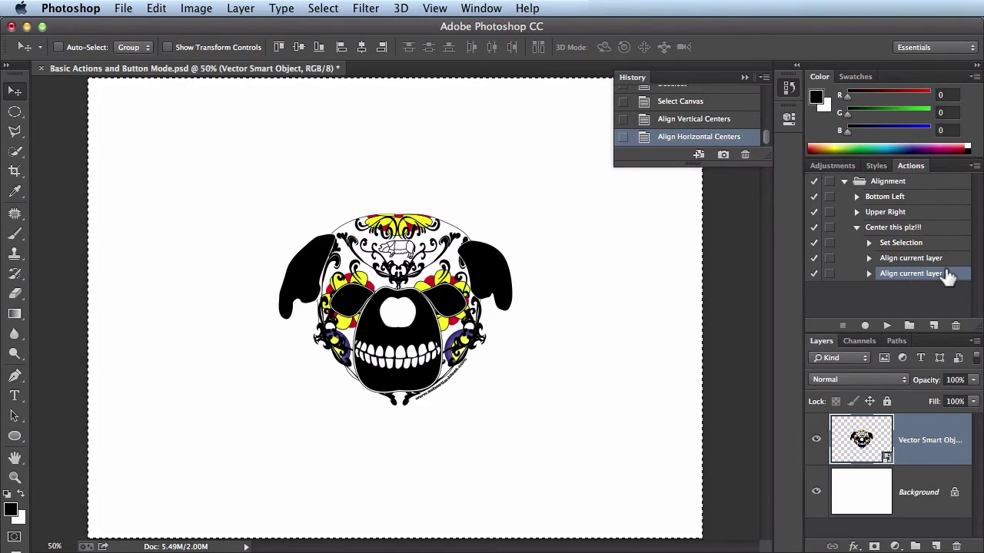
{"action": "left_click", "coordinate": [865, 326]}
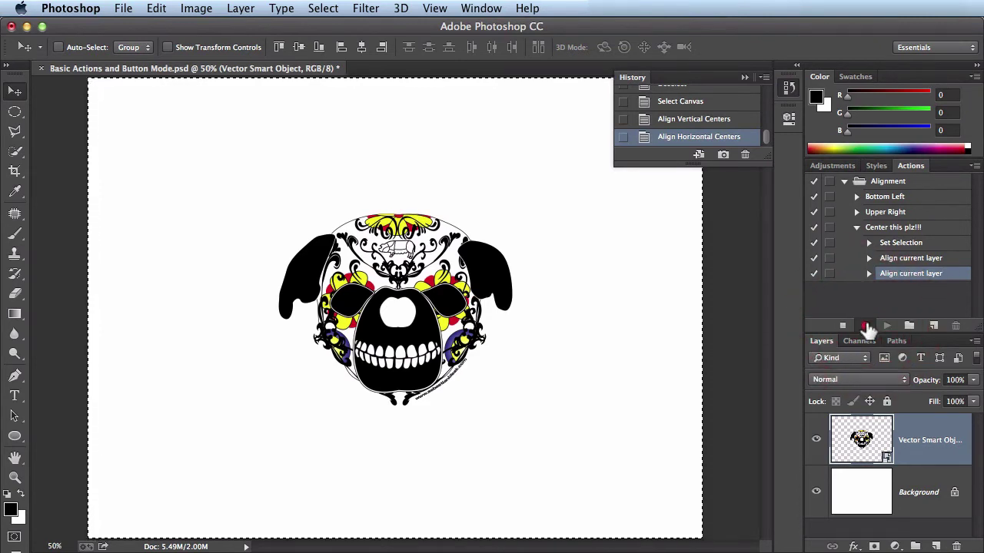
{"action": "key", "text": "super+d"}
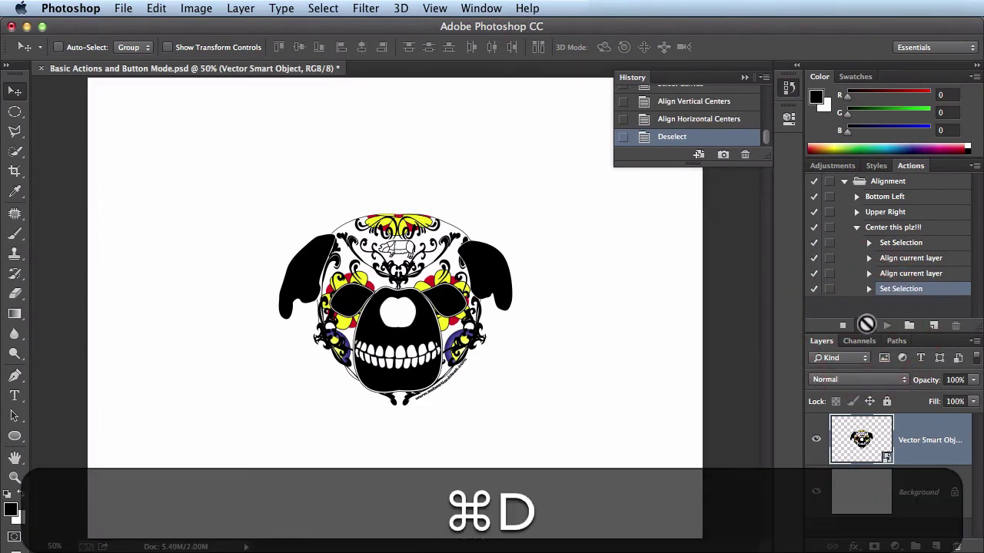
{"action": "left_click", "coordinate": [843, 326]}
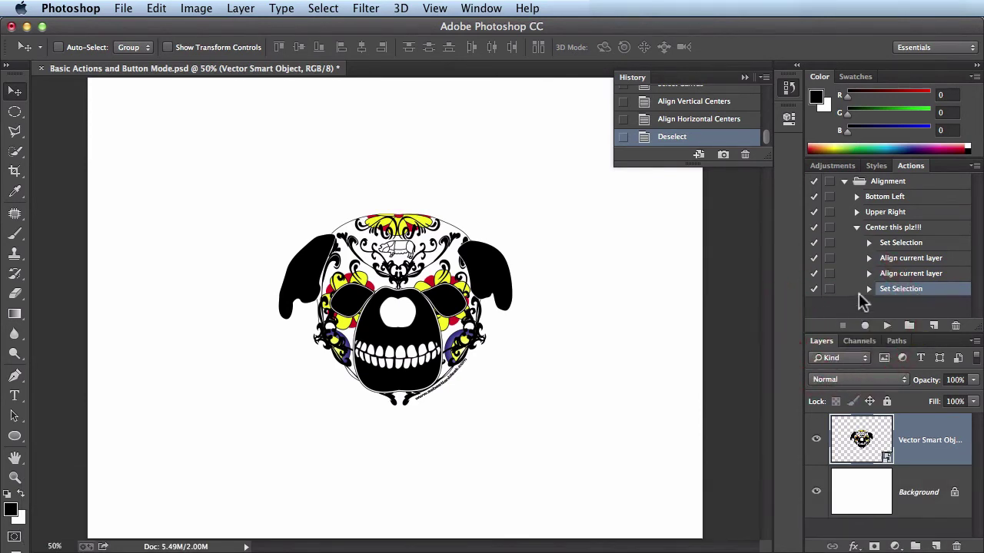
{"action": "left_click", "coordinate": [857, 228]}
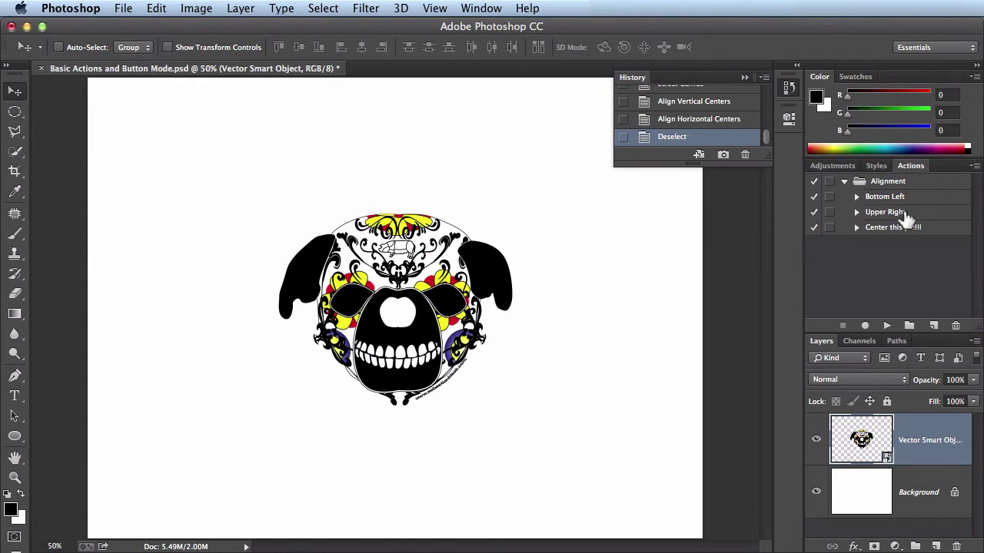
Play the Upper Right action and the revised "Center this plz!!!" action in turn on the artwork layer
{"action": "left_click", "coordinate": [896, 211]}
{"action": "left_click", "coordinate": [887, 326]}
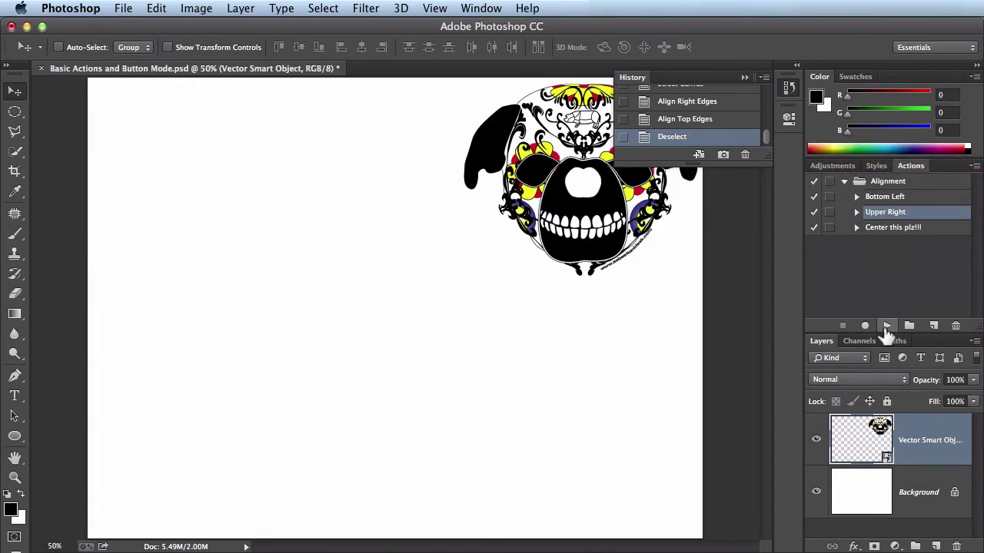
{"action": "left_click", "coordinate": [927, 229]}
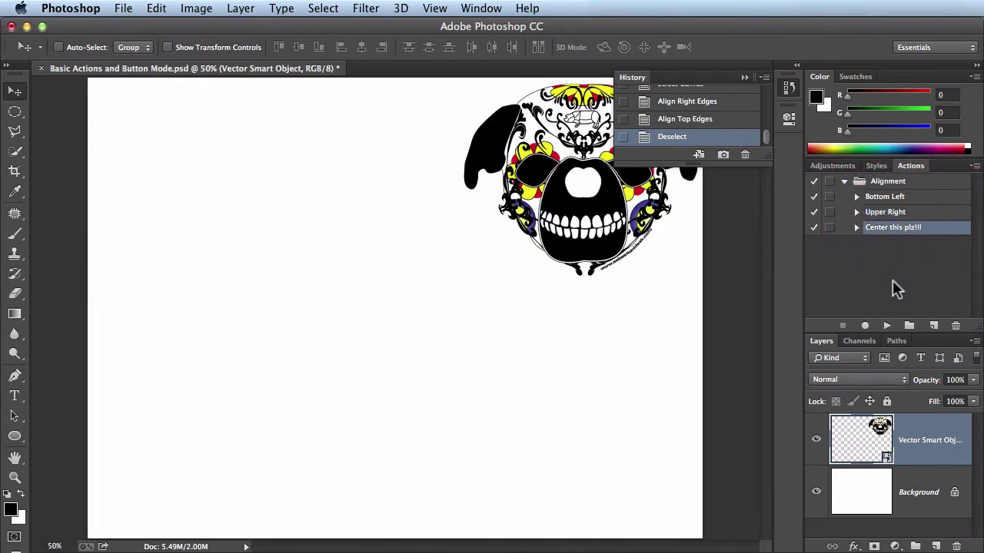
{"action": "left_click", "coordinate": [886, 326]}
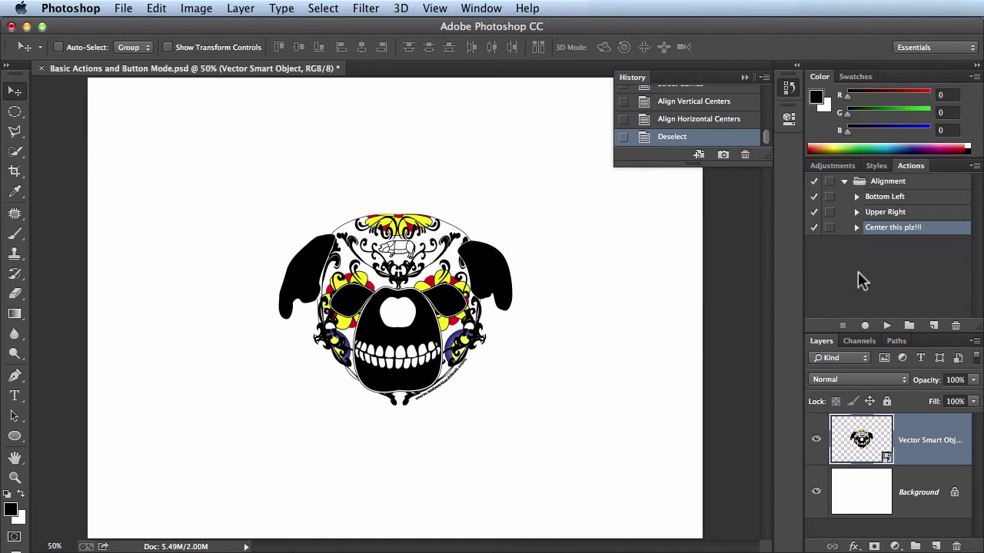
Create an action named Rasterize in the Alignment set with the color Red and start recording it
{"action": "left_click", "coordinate": [934, 326]}
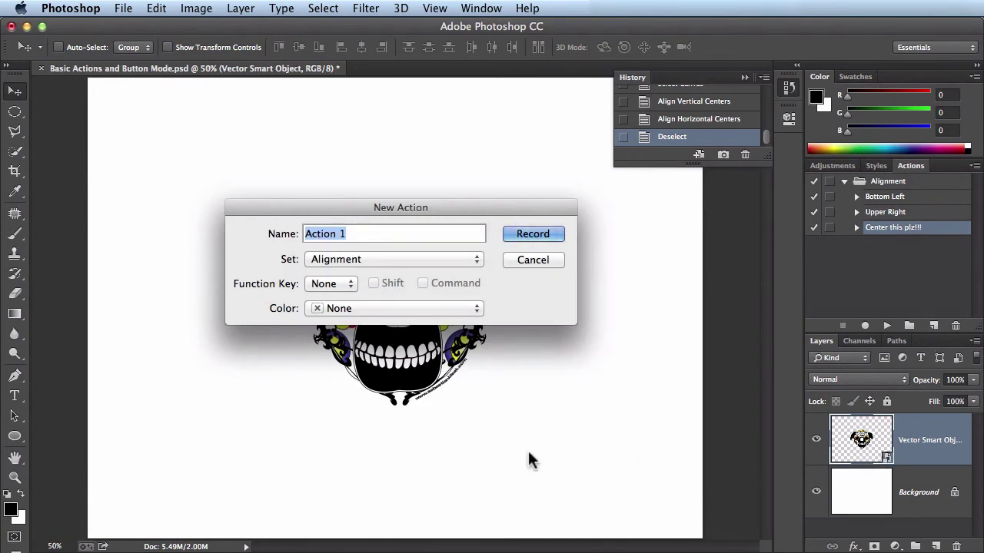
{"action": "type", "text": "Ra"}
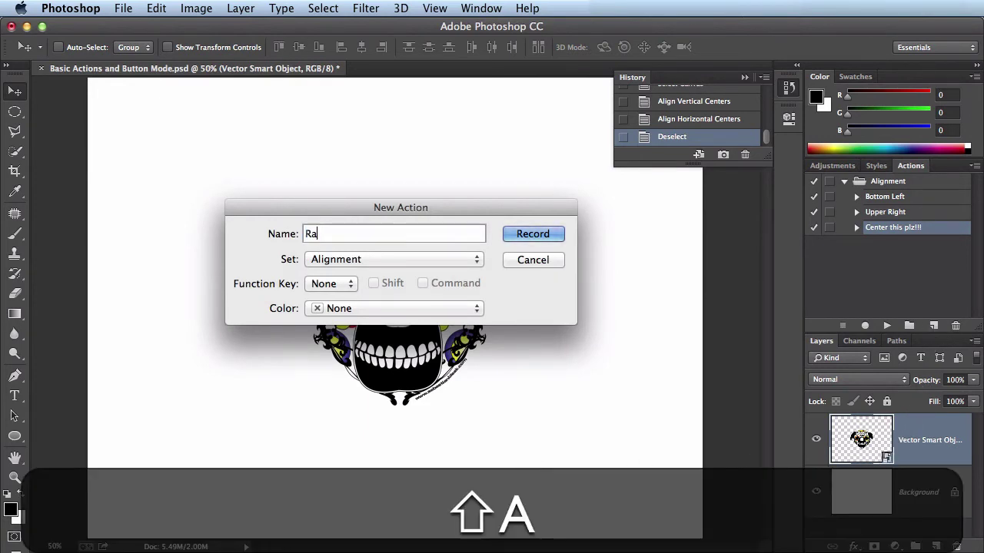
{"action": "type", "text": "sterize"}
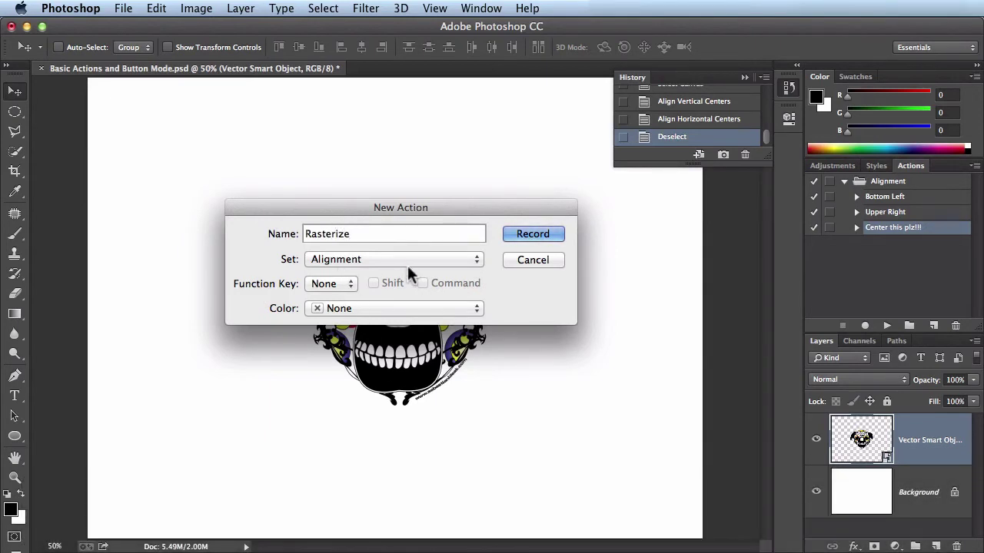
{"action": "left_click", "coordinate": [379, 309]}
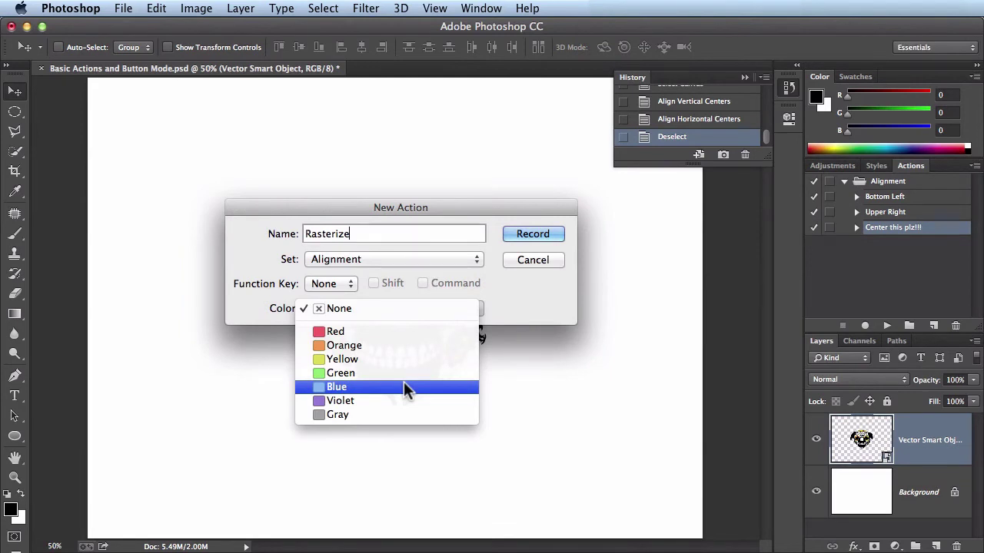
{"action": "left_click", "coordinate": [408, 331]}
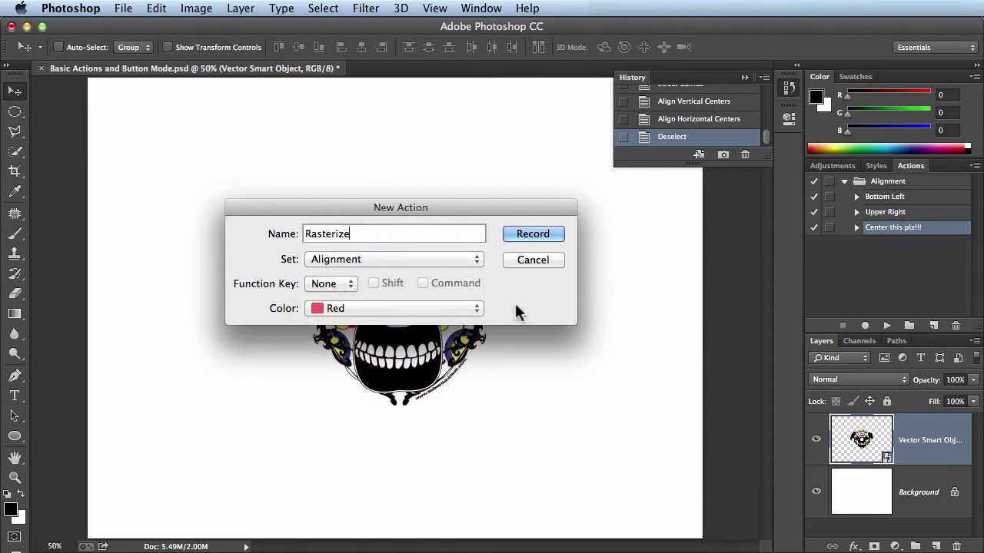
{"action": "left_click", "coordinate": [534, 235]}
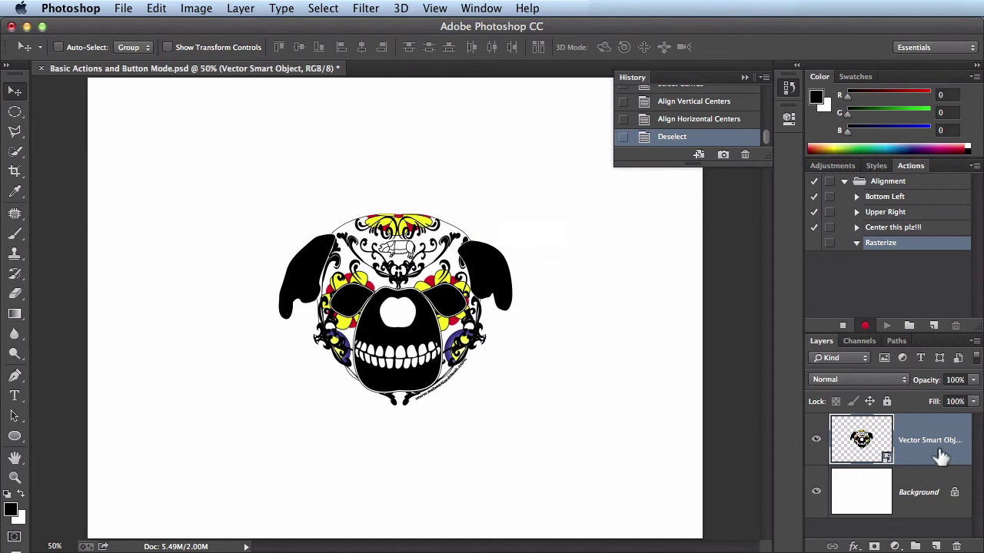
Record rasterizing the artwork layer in the Rasterize action and stop recording
{"action": "right_click", "coordinate": [925, 432]}
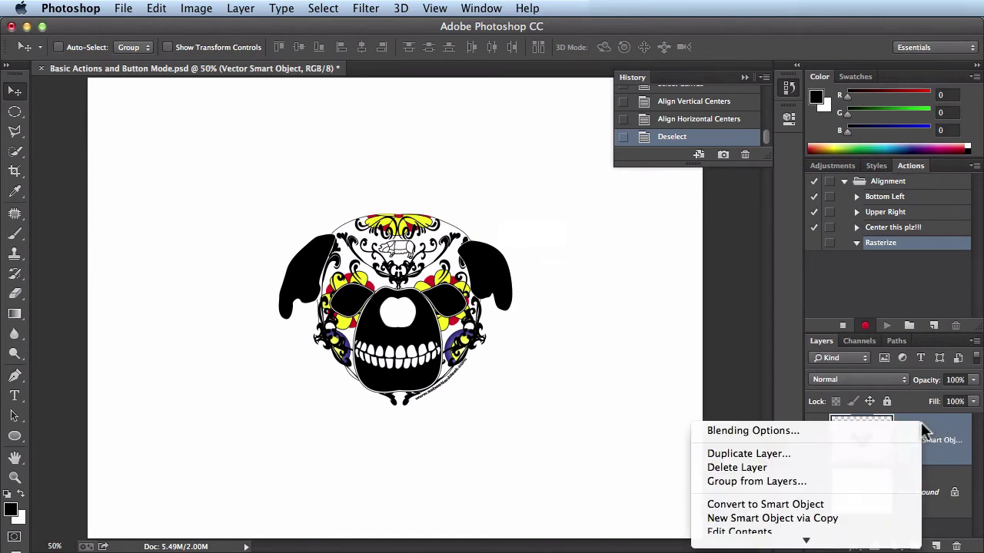
{"action": "scroll", "coordinate": [833, 478], "scroll_direction": "down", "scroll_amount": 3}
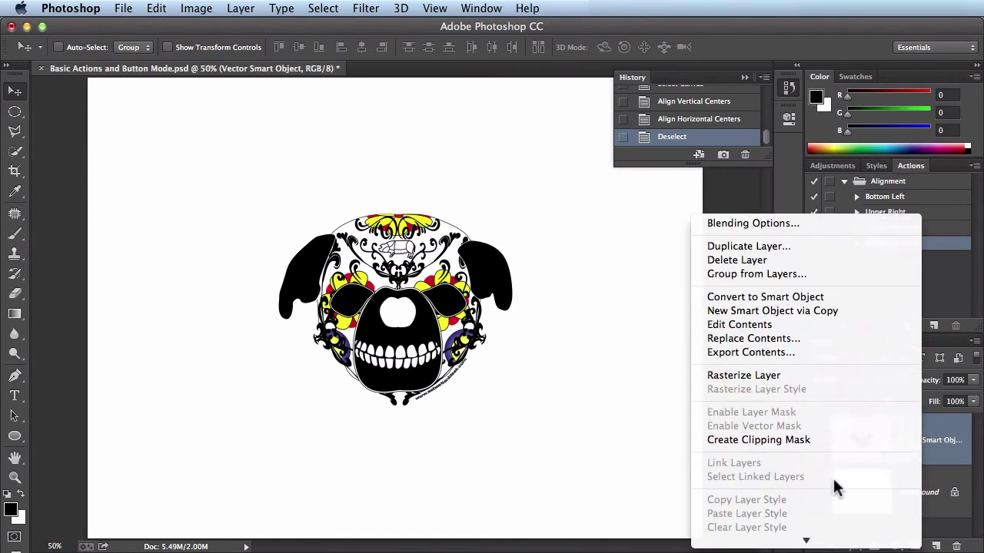
{"action": "left_click", "coordinate": [821, 376]}
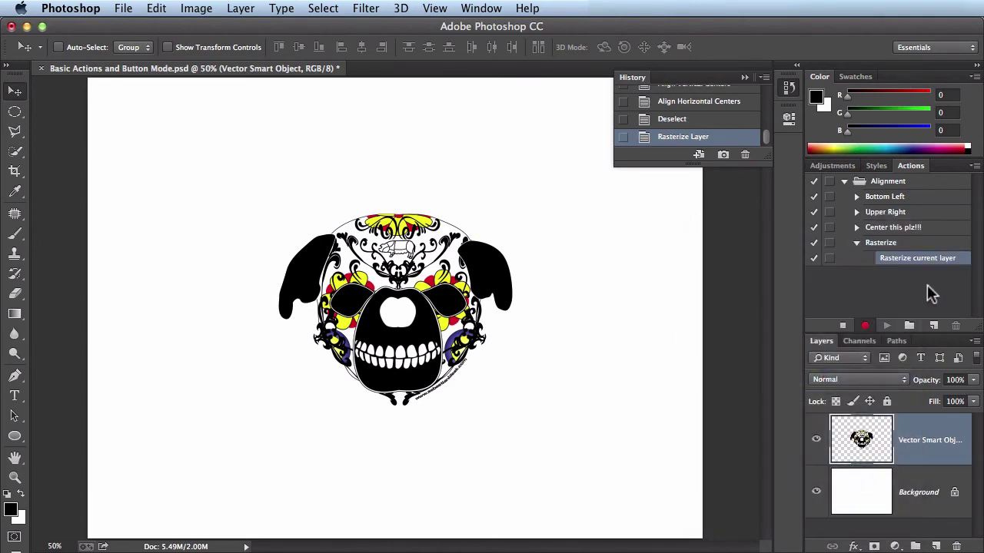
{"action": "left_click", "coordinate": [844, 326]}
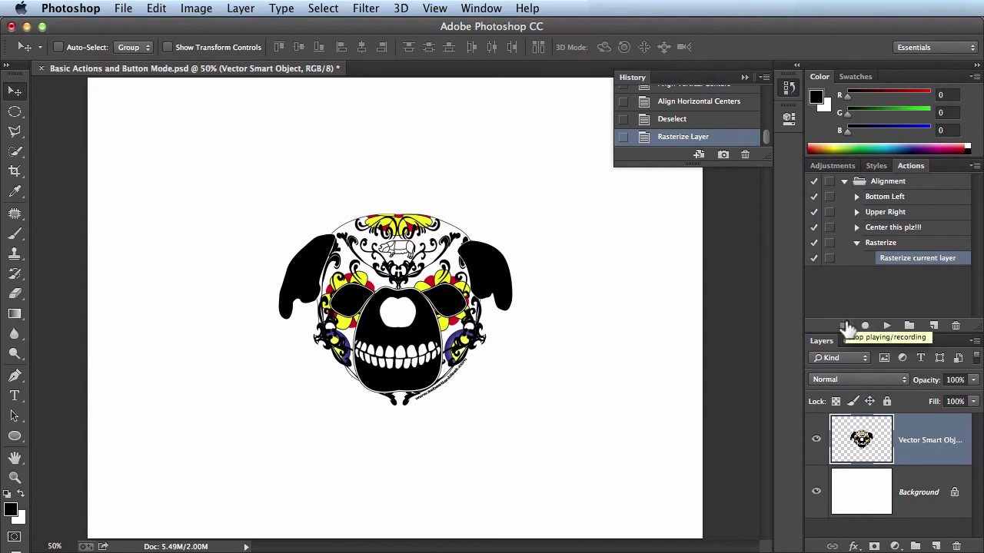
Create an action named Smart Object in the Alignment set with the color Orange and start recording it
{"action": "left_click", "coordinate": [933, 326]}
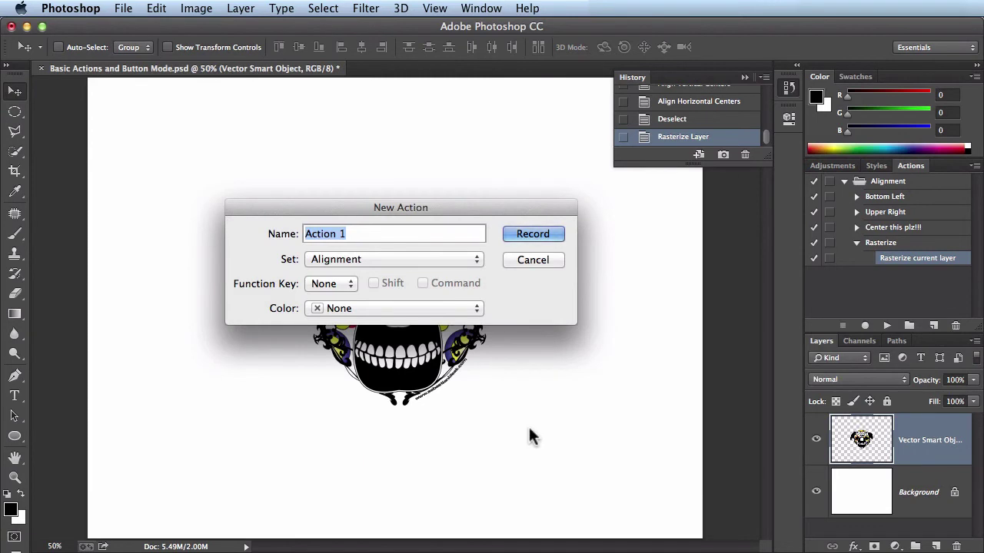
{"action": "type", "text": "Smart"}
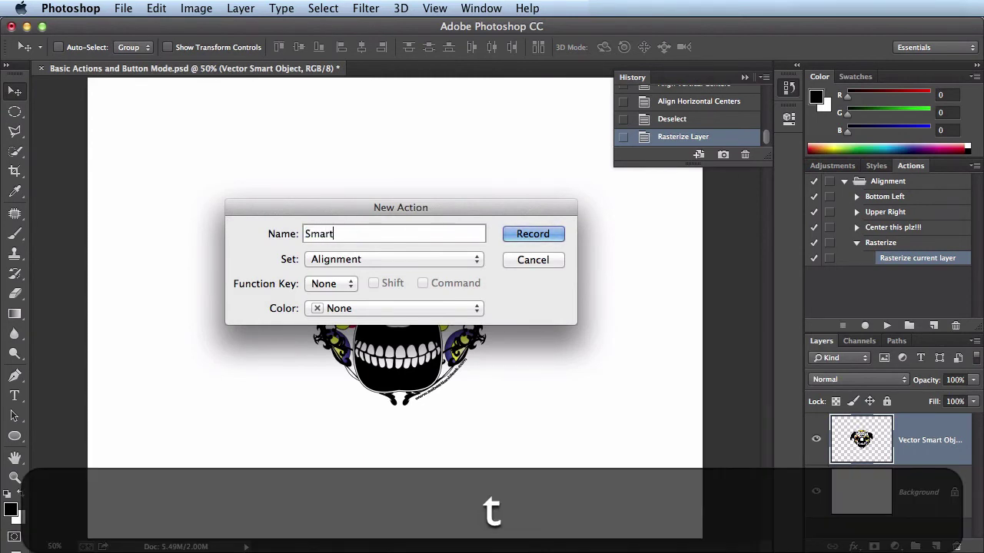
{"action": "type", "text": " Object"}
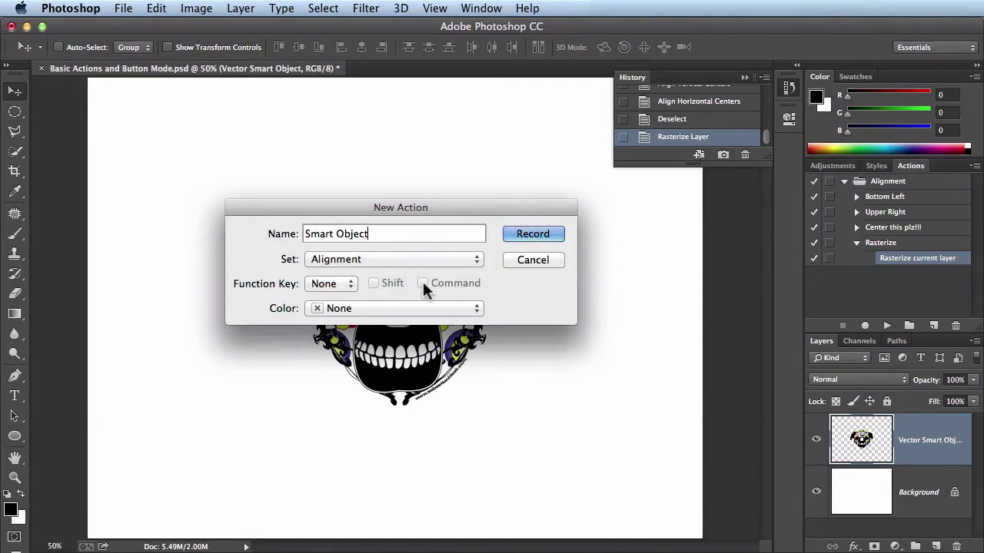
{"action": "left_click", "coordinate": [439, 308]}
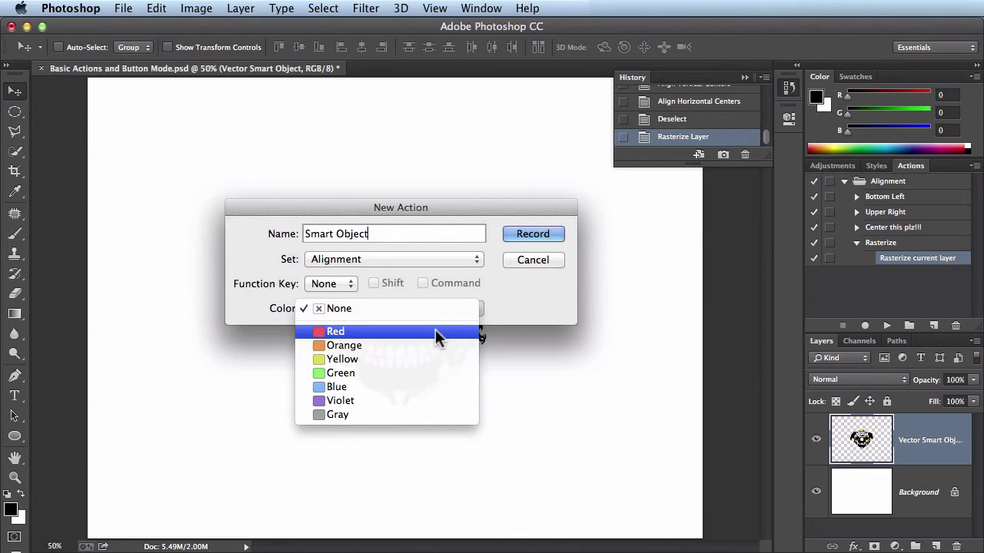
{"action": "left_click", "coordinate": [416, 345]}
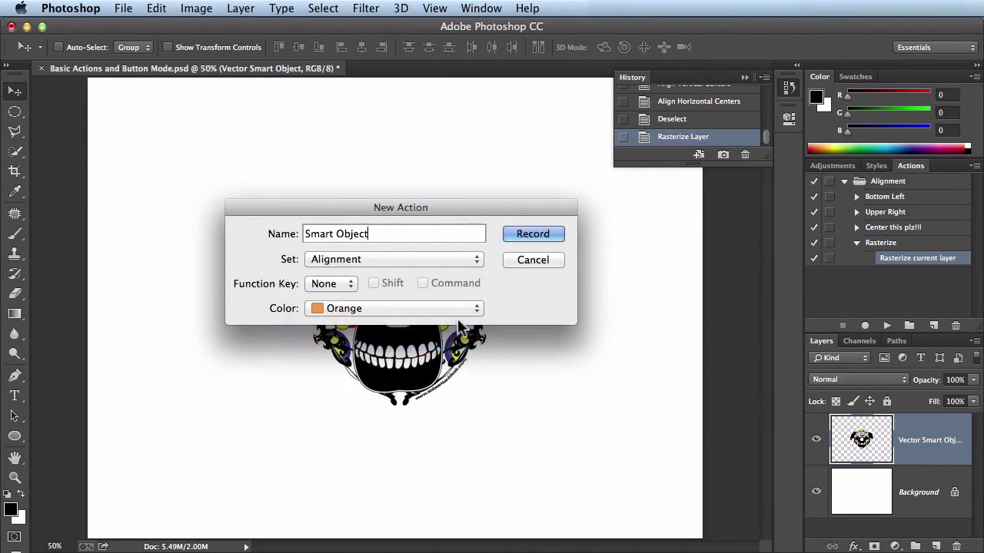
{"action": "left_click", "coordinate": [528, 234]}
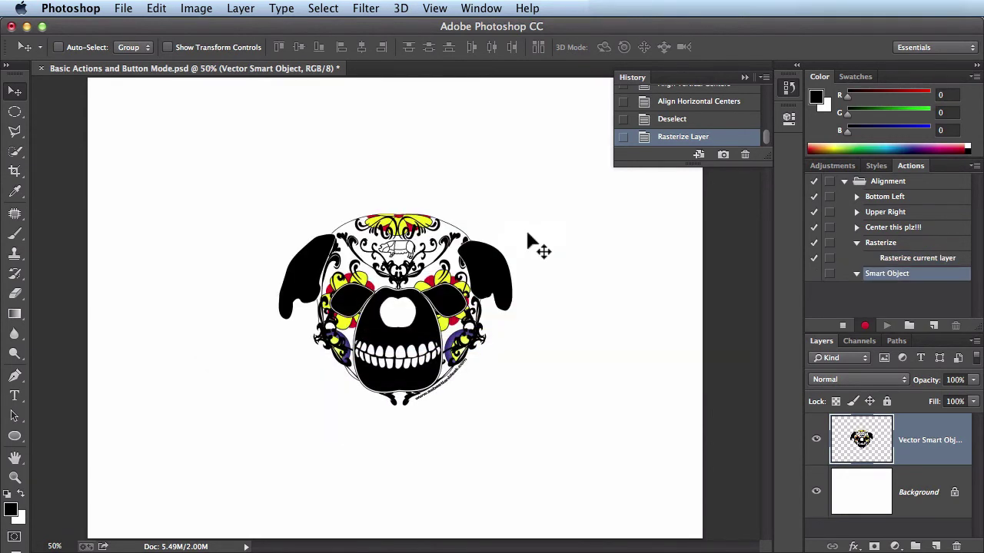
Record converting the rasterized artwork layer to a smart object in the Smart Object action
{"action": "right_click", "coordinate": [925, 429]}
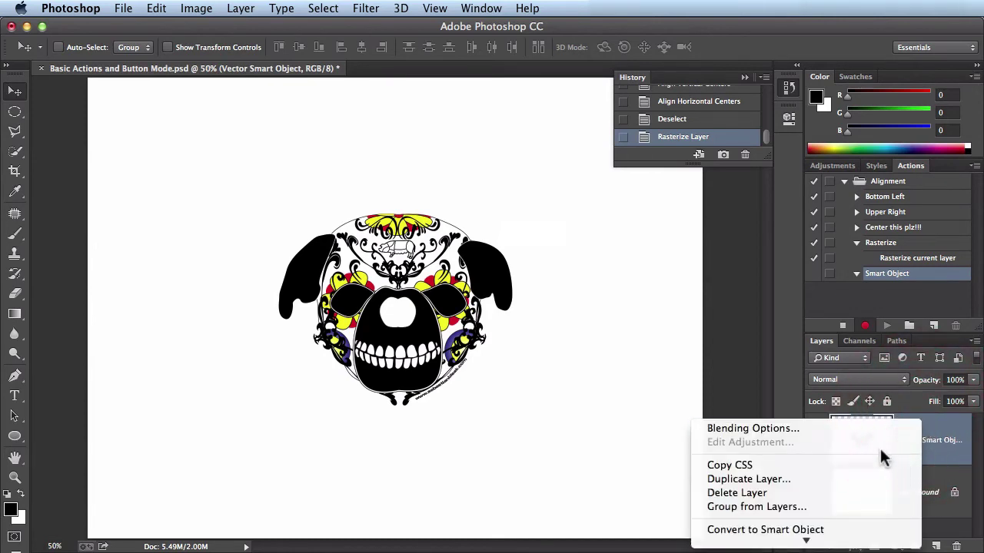
{"action": "left_click", "coordinate": [850, 323]}
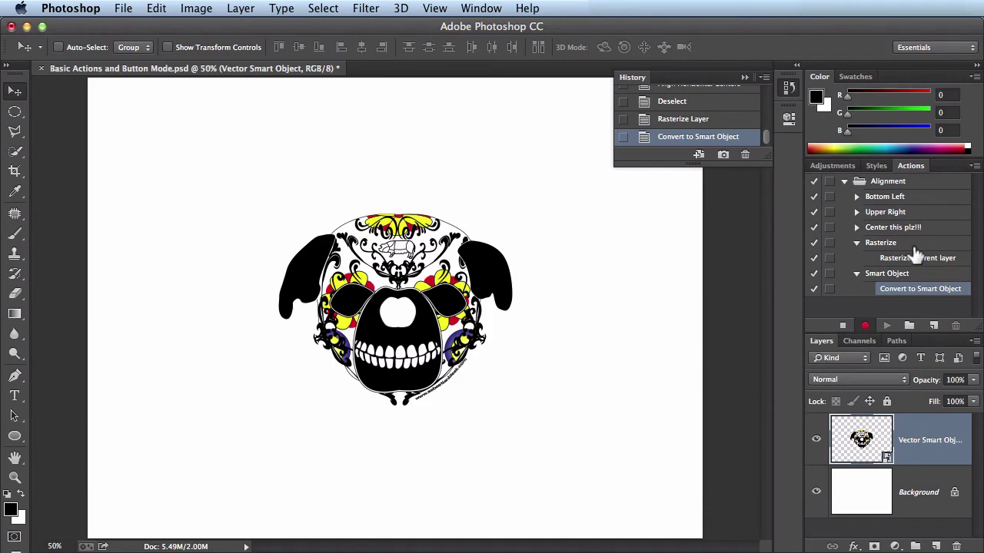
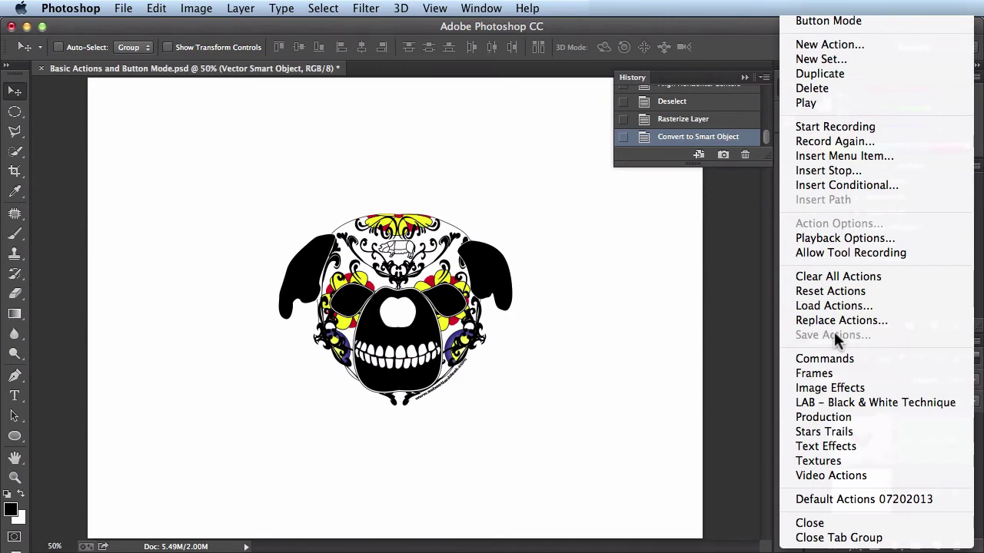
{"action": "key", "text": "Escape"}
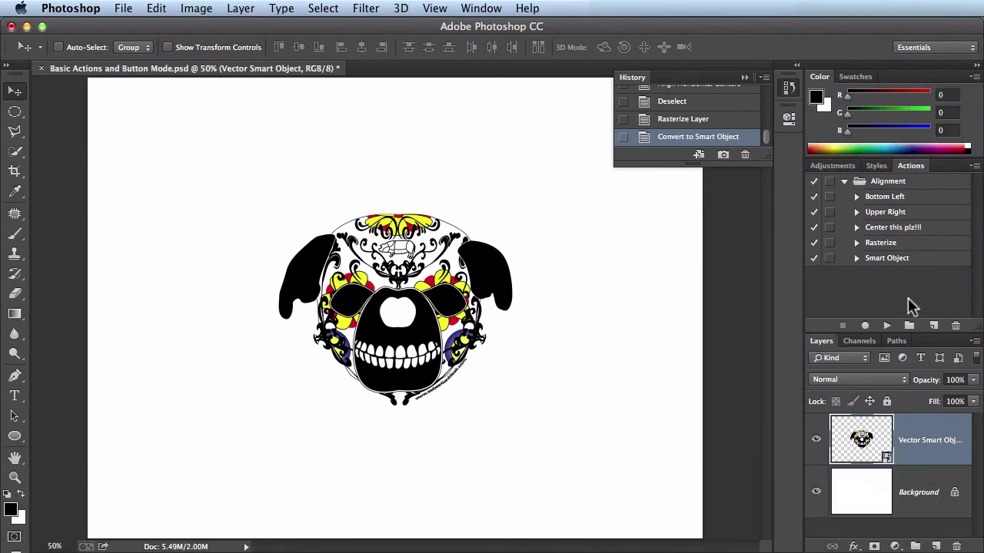
Save the Alignment action set as Alignment in the Photoshop folder inside Tools > Adobe Presets
{"action": "left_click", "coordinate": [917, 185]}
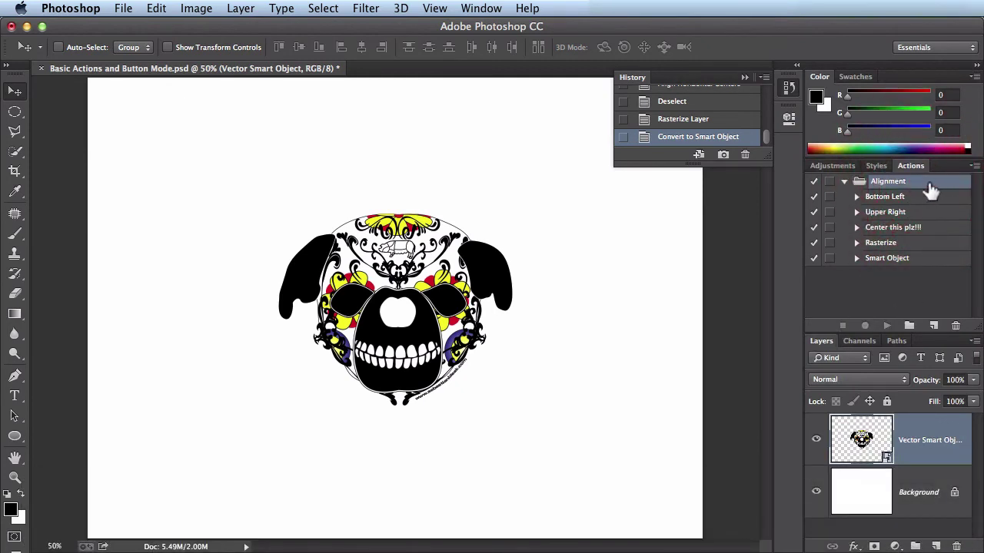
{"action": "left_click", "coordinate": [973, 169]}
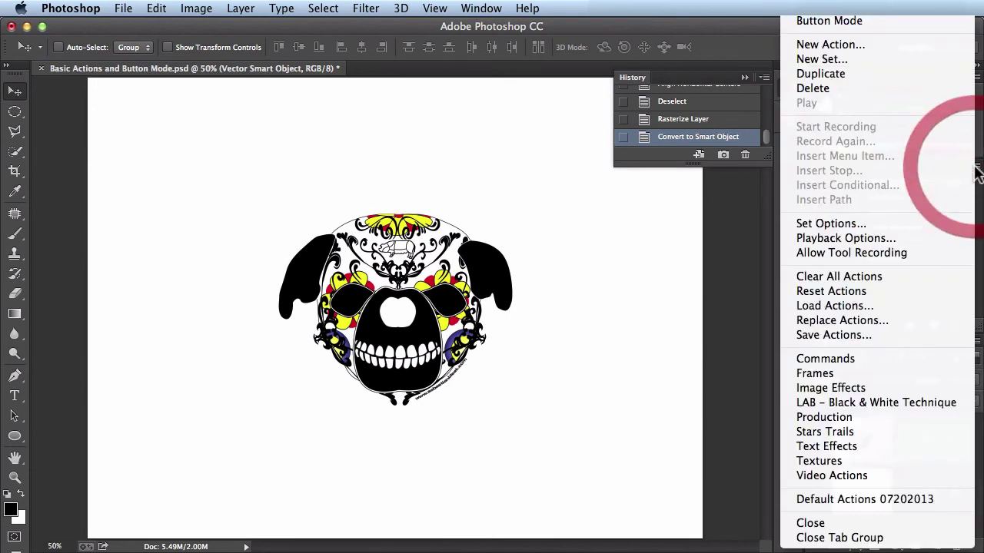
{"action": "left_click", "coordinate": [895, 336]}
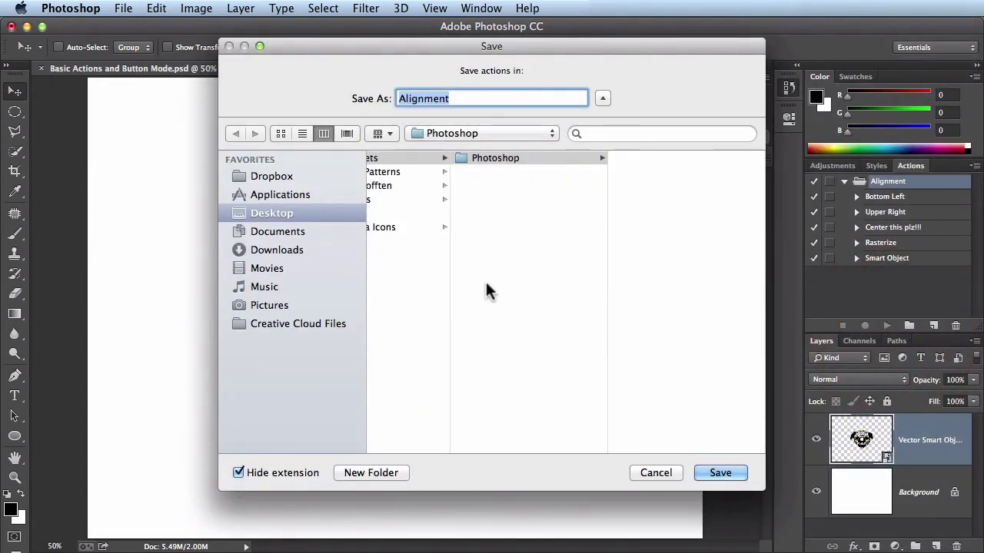
{"action": "scroll", "coordinate": [494, 253], "scroll_direction": "left", "scroll_amount": 5}
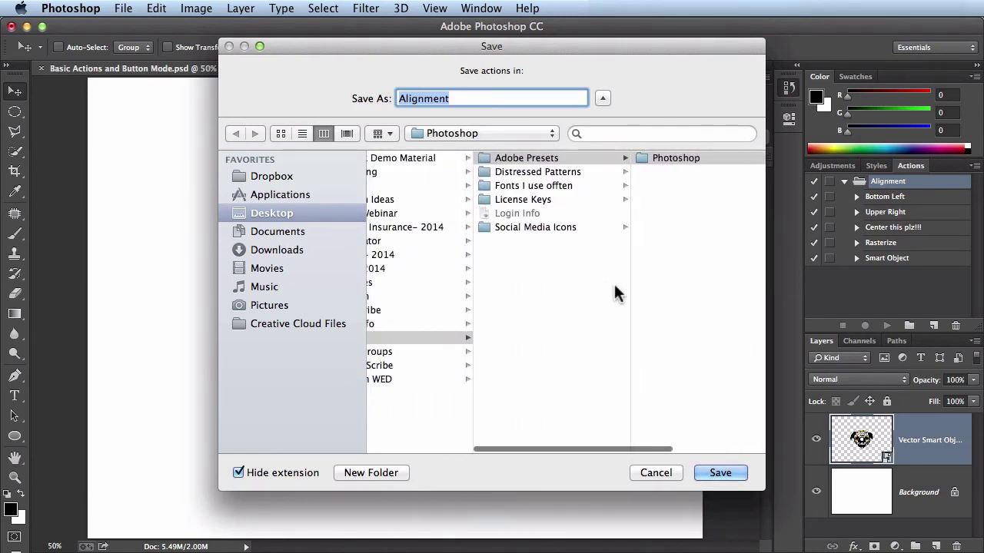
{"action": "scroll", "coordinate": [621, 294], "scroll_direction": "left", "scroll_amount": 3}
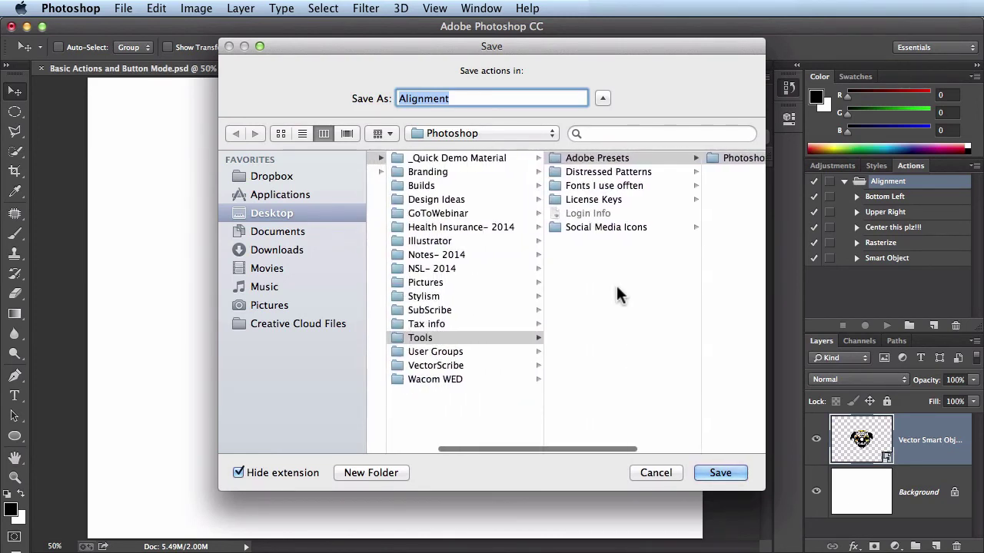
{"action": "left_click", "coordinate": [486, 336]}
{"action": "left_click", "coordinate": [617, 157]}
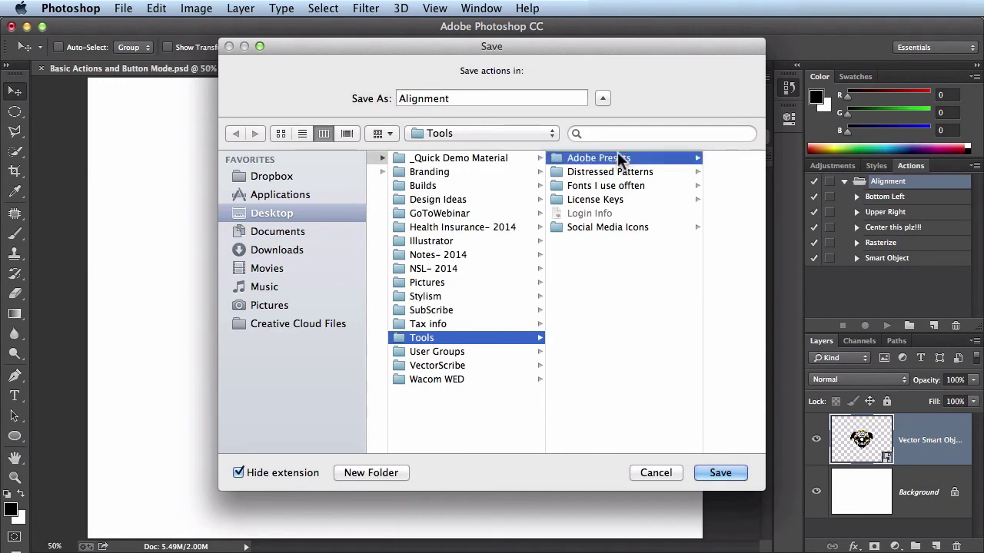
{"action": "left_click", "coordinate": [645, 157]}
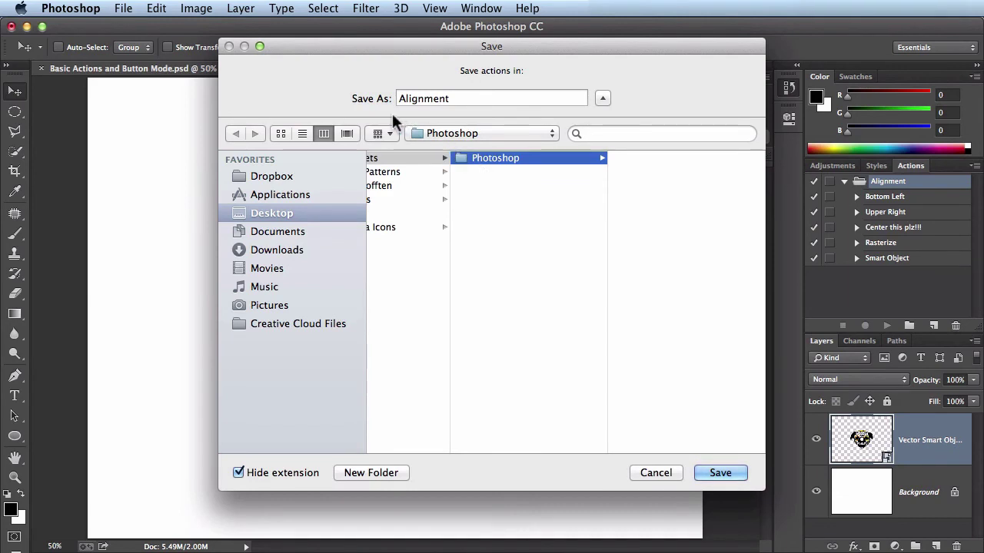
{"action": "left_click", "coordinate": [463, 98]}
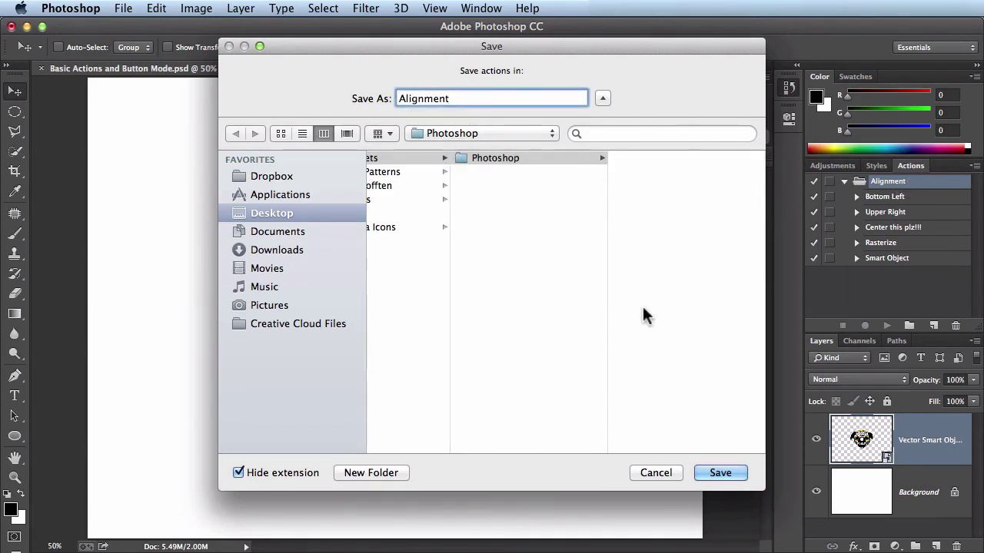
{"action": "left_click", "coordinate": [721, 472]}
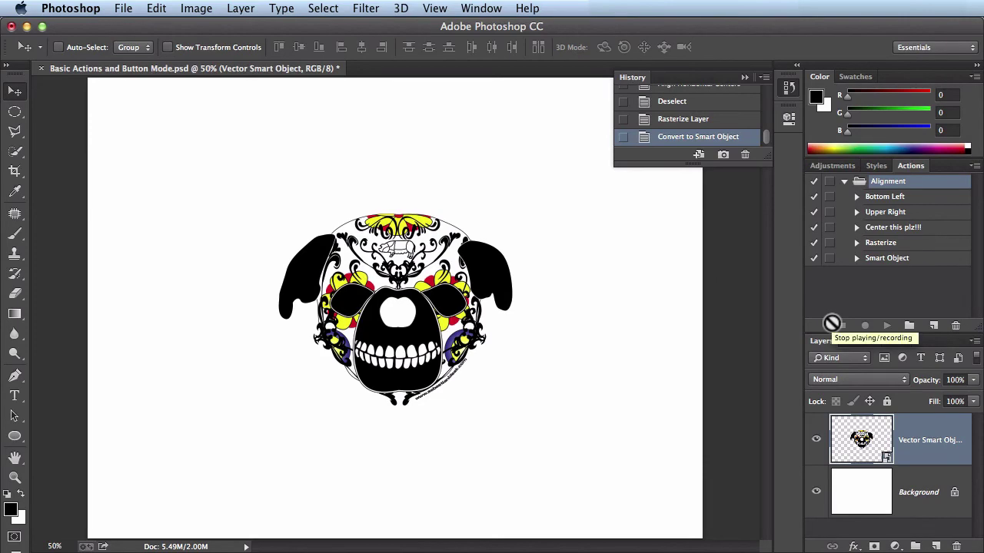
Clear all actions from the Actions panel and confirm their deletion
{"action": "left_click", "coordinate": [974, 165]}
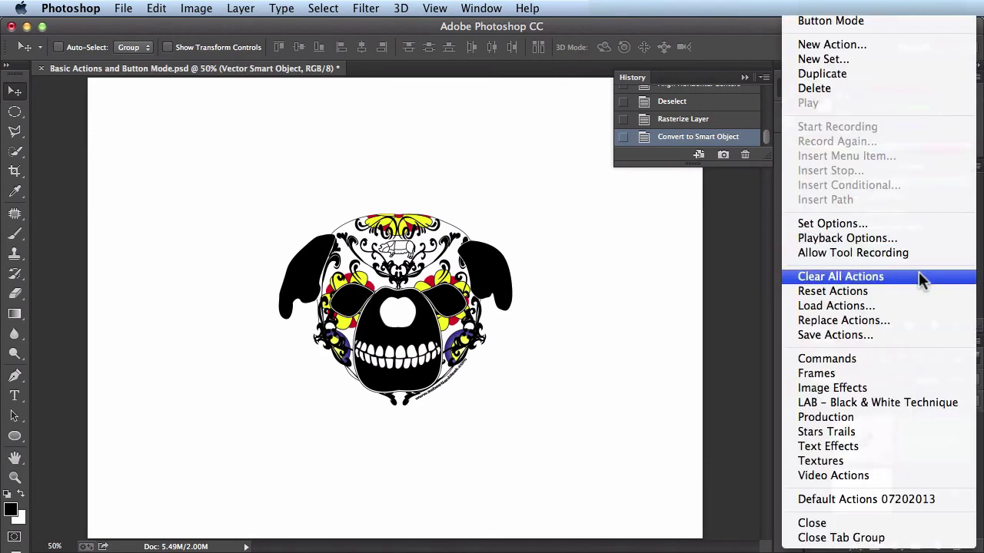
{"action": "left_click", "coordinate": [920, 277]}
{"action": "left_click", "coordinate": [611, 216]}
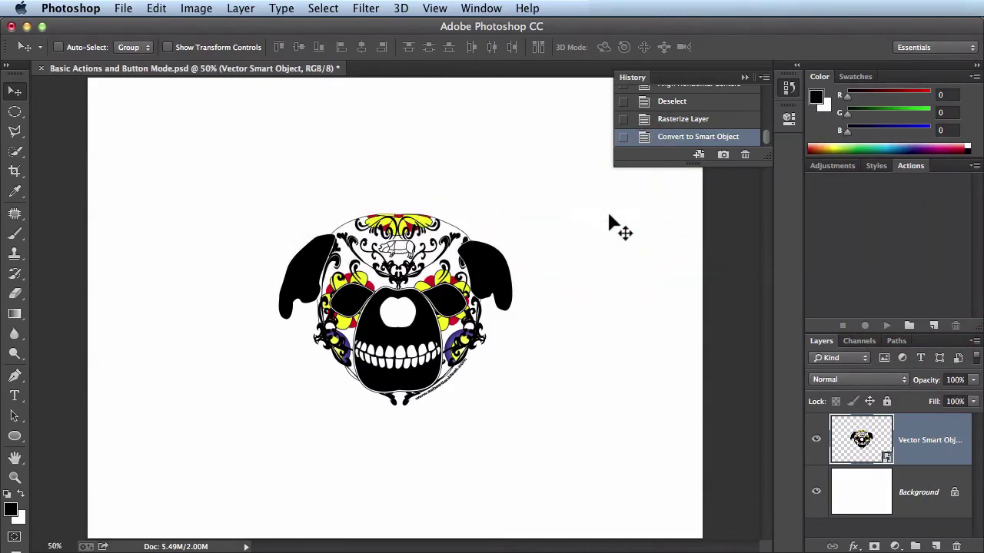
Load Alignment.atn from the Photoshop presets folder and expand the Bottom Left action, its first Set Selection command and the Upper Right action
{"action": "left_click", "coordinate": [974, 165]}
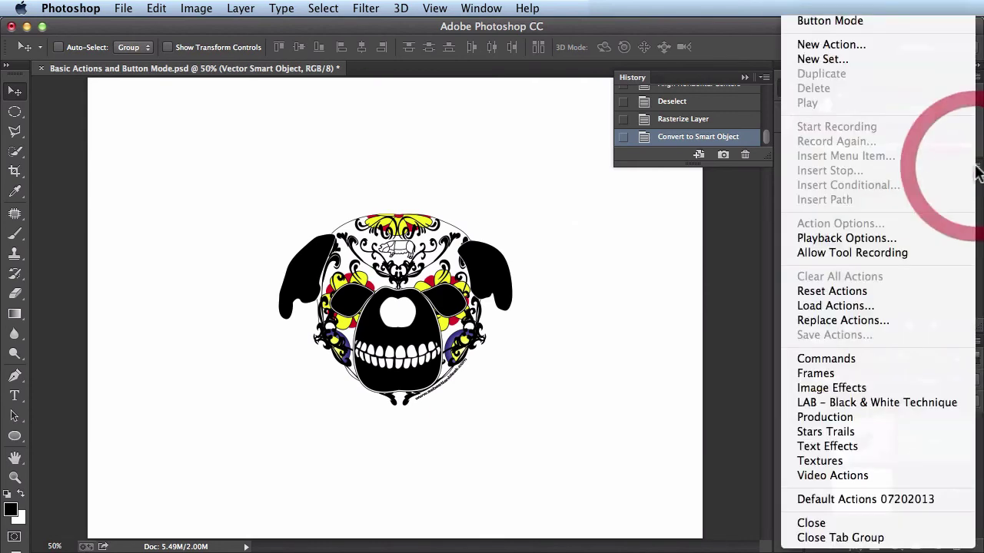
{"action": "left_click", "coordinate": [930, 307]}
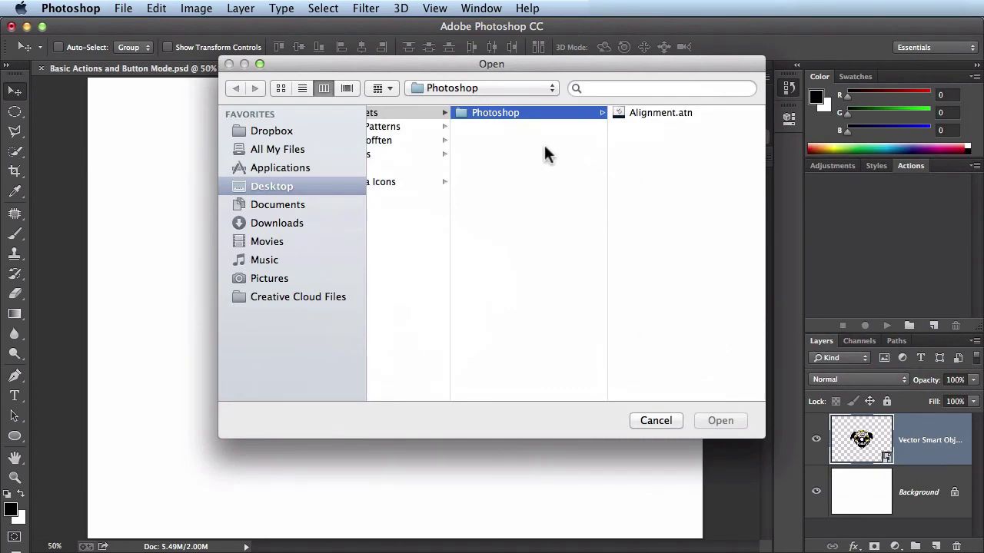
{"action": "left_click", "coordinate": [651, 112]}
{"action": "left_click", "coordinate": [711, 421]}
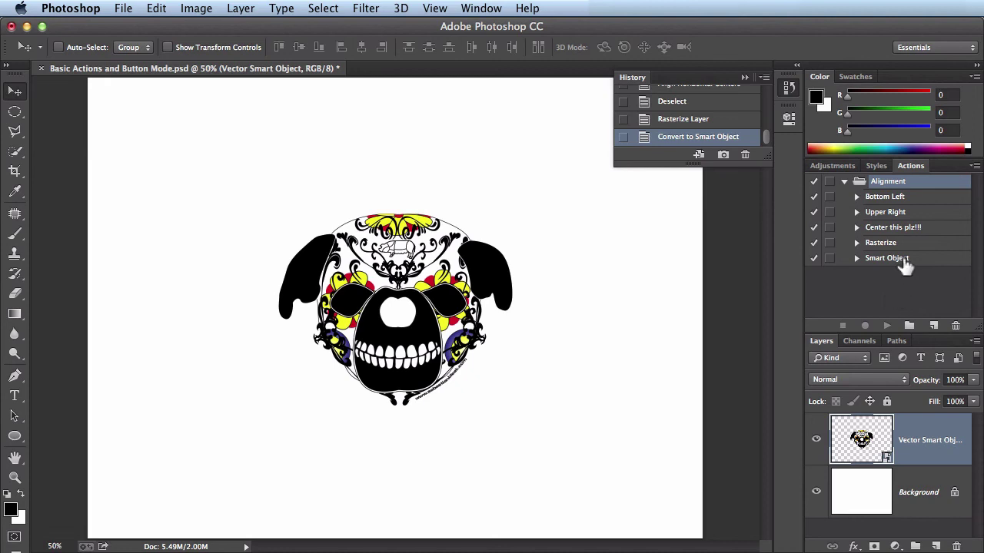
{"action": "left_click", "coordinate": [856, 197]}
{"action": "left_click", "coordinate": [868, 212]}
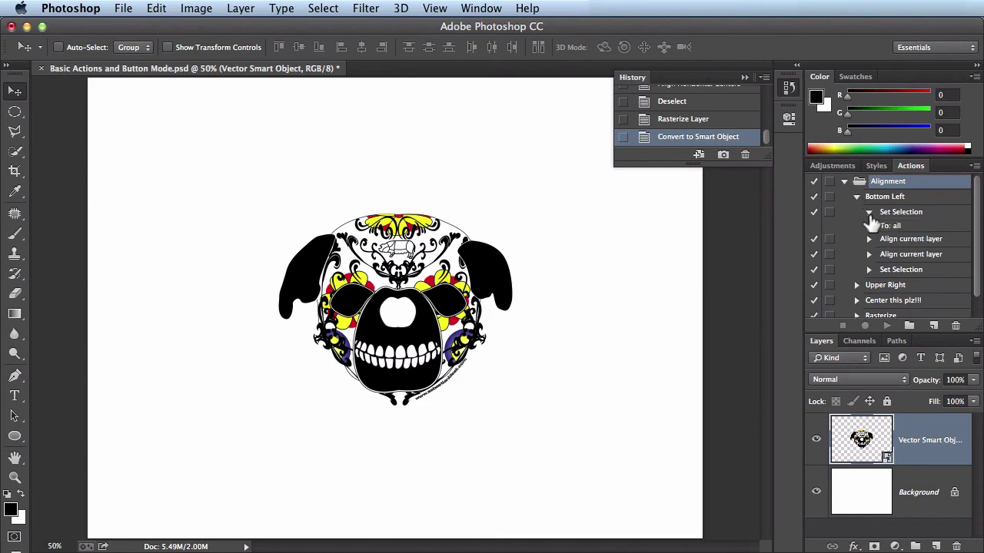
{"action": "left_click", "coordinate": [857, 285]}
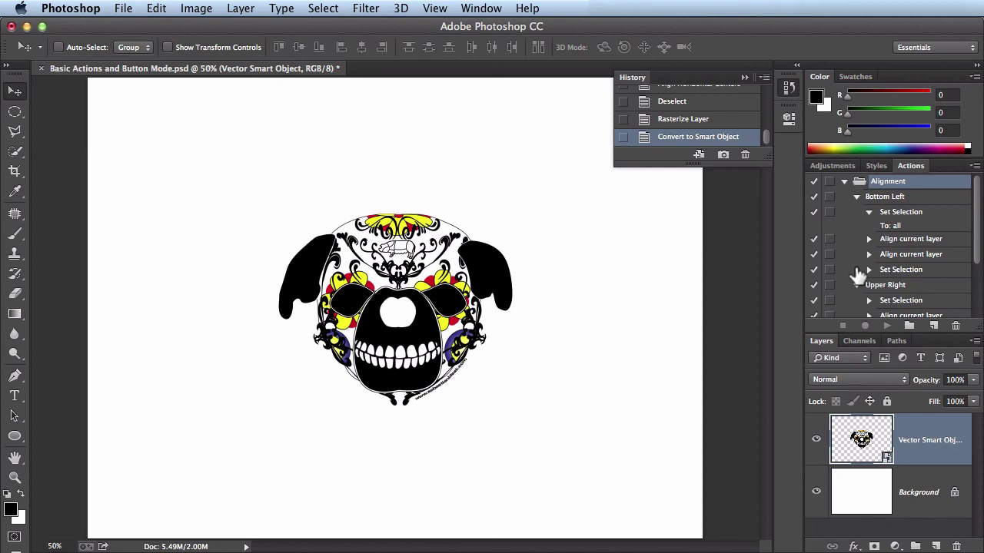
Switch the actions to Button Mode and run Bottom Left, Upper Right, Center this plz!!!, Rasterize and Smart Object in turn on the artwork layer
{"action": "left_click", "coordinate": [974, 166]}
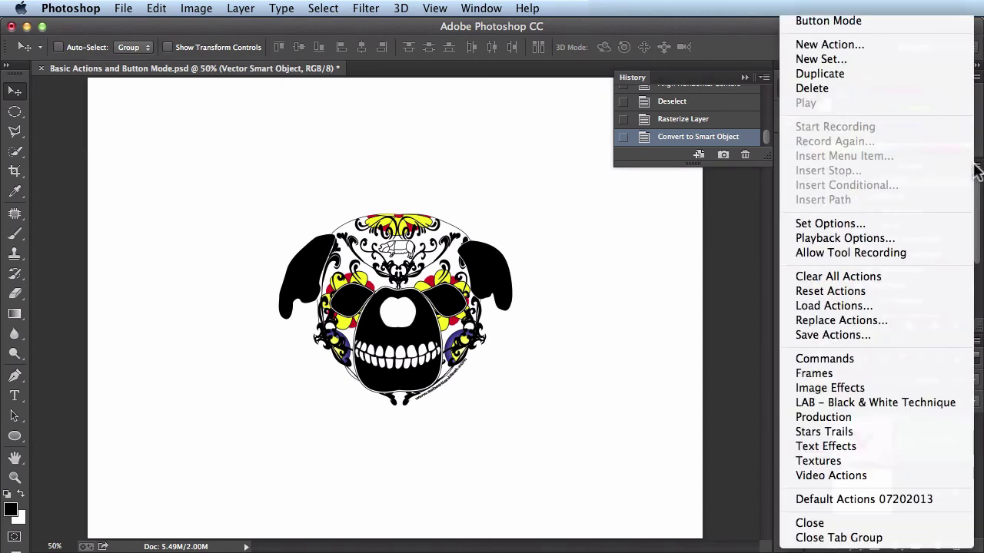
{"action": "left_click", "coordinate": [878, 20]}
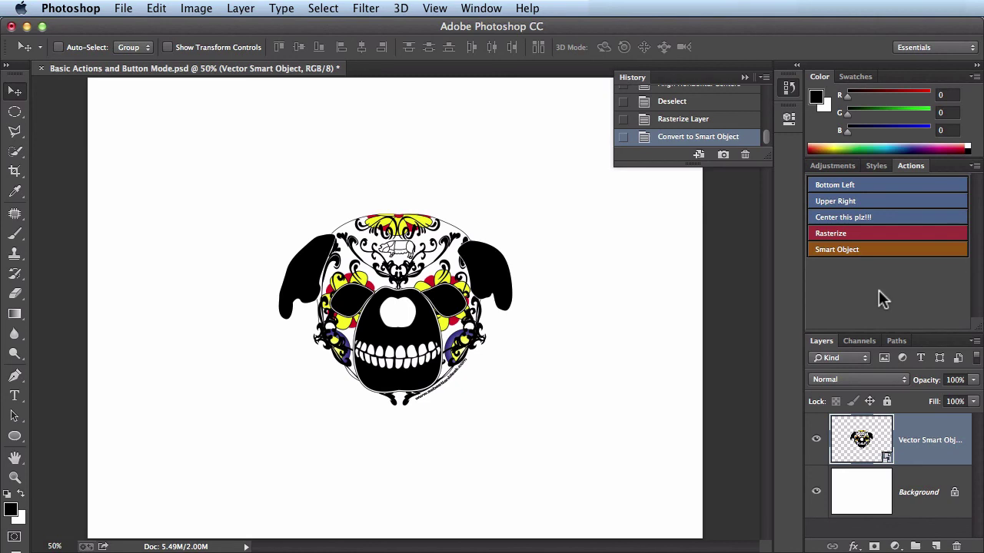
{"action": "left_click", "coordinate": [883, 187]}
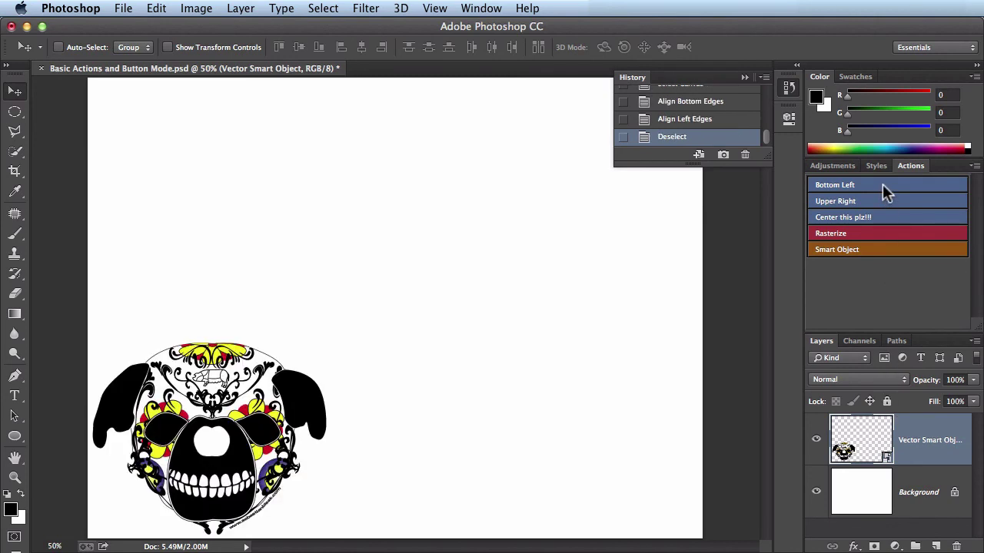
{"action": "left_click", "coordinate": [881, 202]}
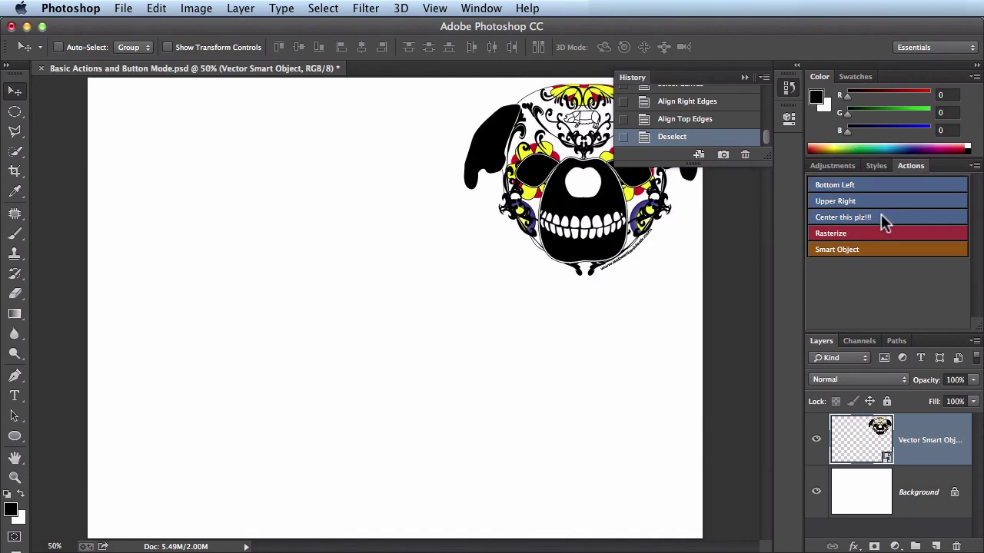
{"action": "left_click", "coordinate": [882, 216]}
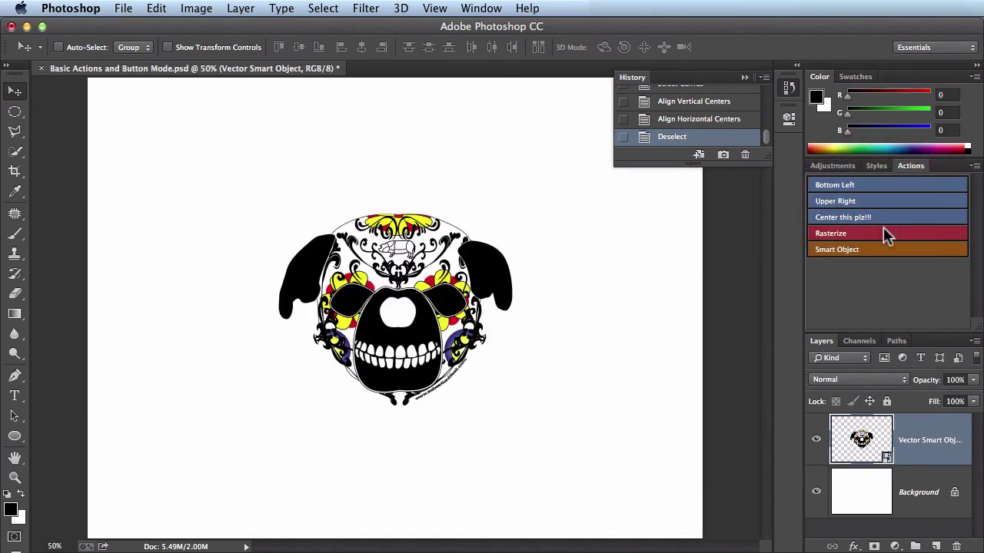
{"action": "left_click", "coordinate": [883, 232]}
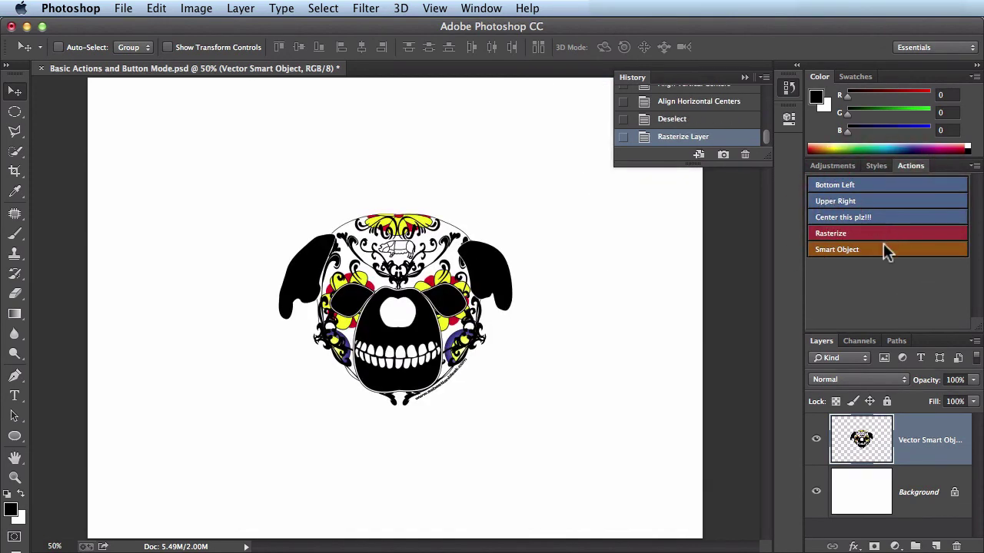
{"action": "left_click", "coordinate": [883, 249]}
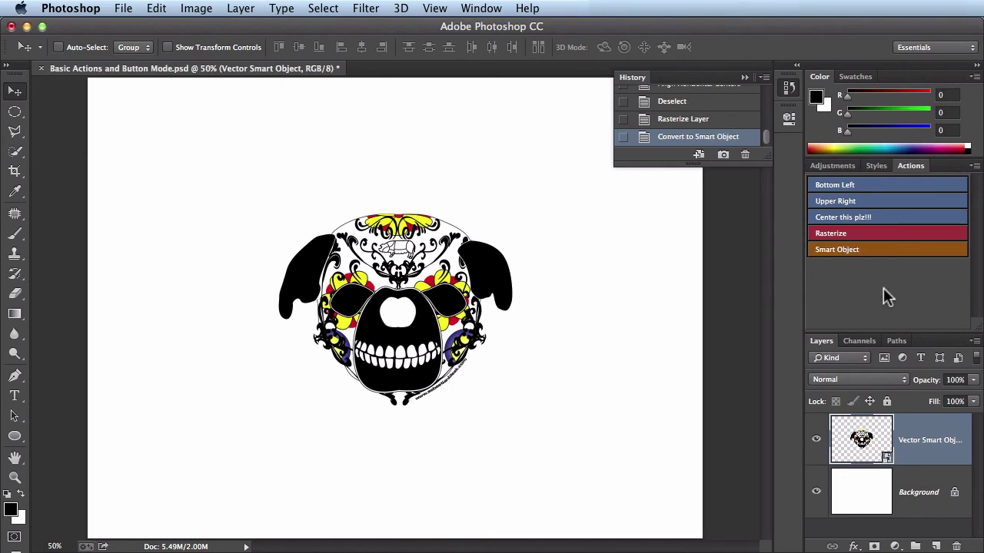